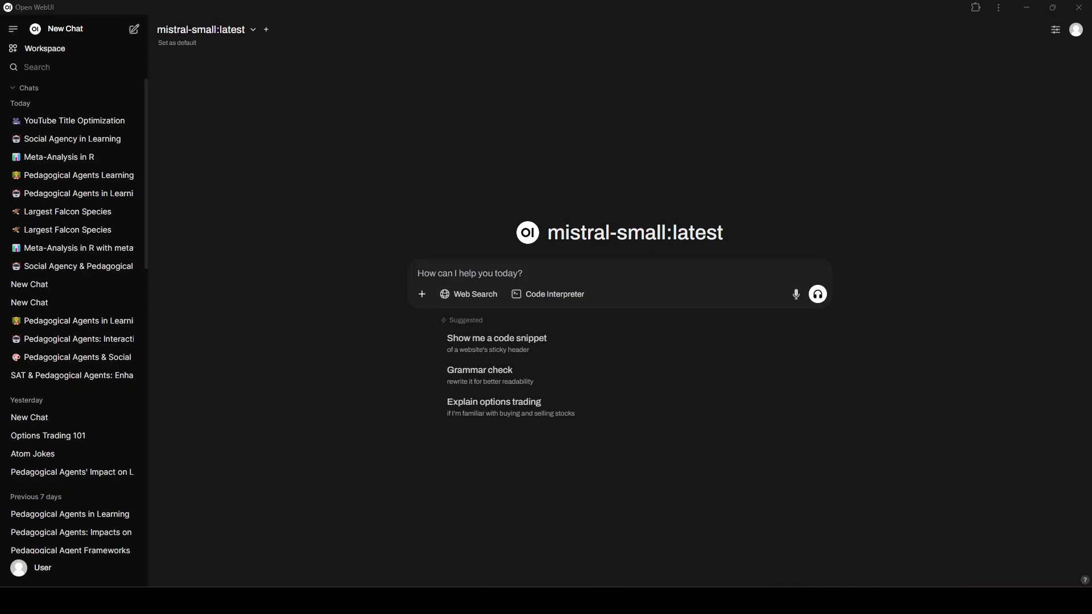
Switch to Chrome, go to ollama.com and open the snowflake-arctic-embed2 model page.
{"action": "key", "text": "alt+Tab"}
{"action": "left_click", "coordinate": [302, 14]}
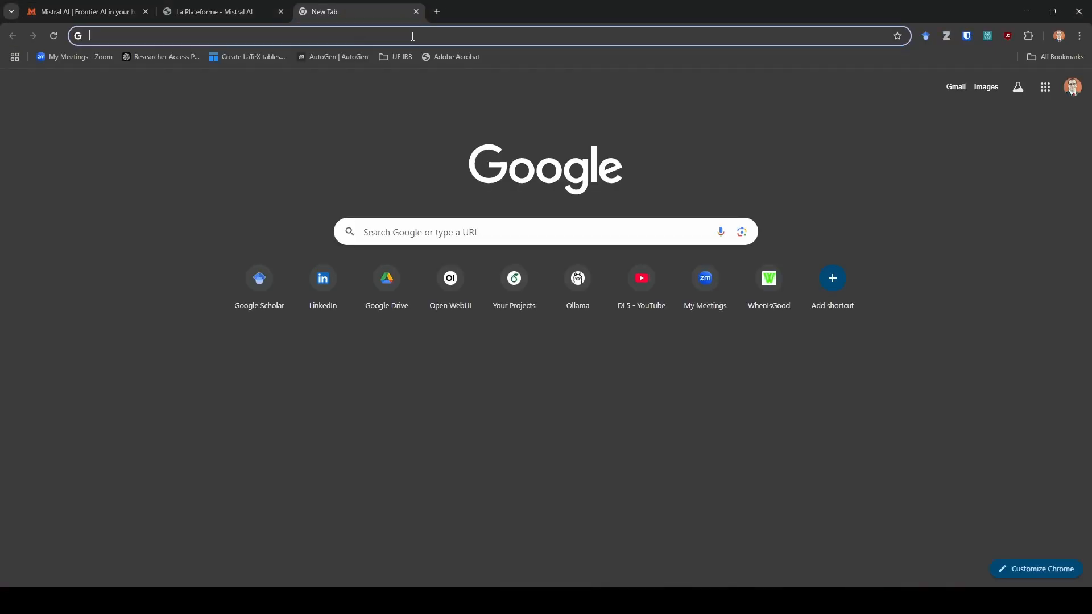
{"action": "type", "text": "oll"}
{"action": "key", "text": "Return"}
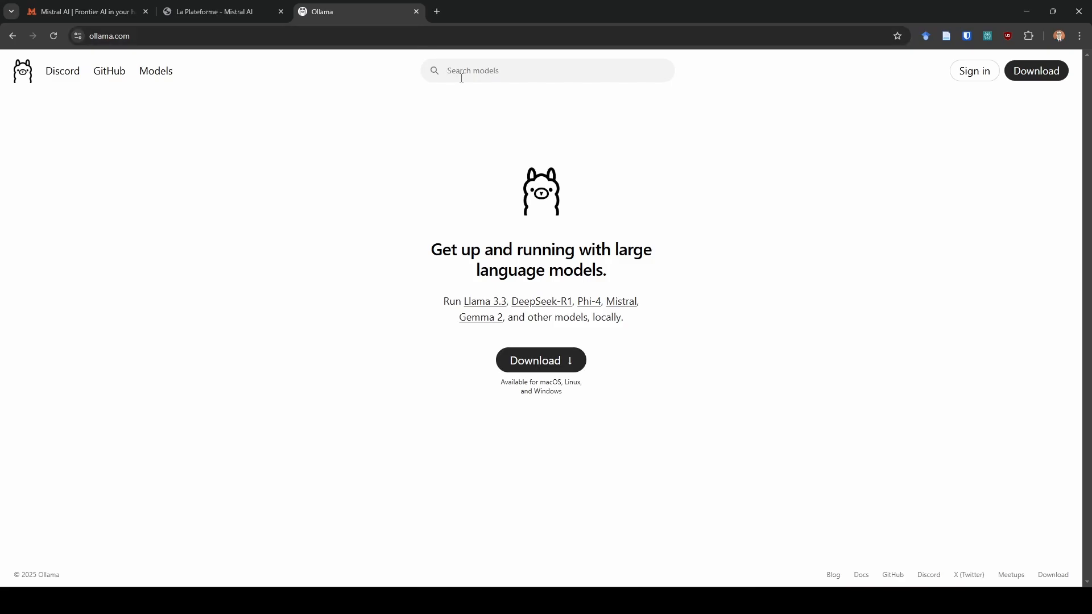
{"action": "left_click", "coordinate": [463, 75]}
{"action": "type", "text": "snow"}
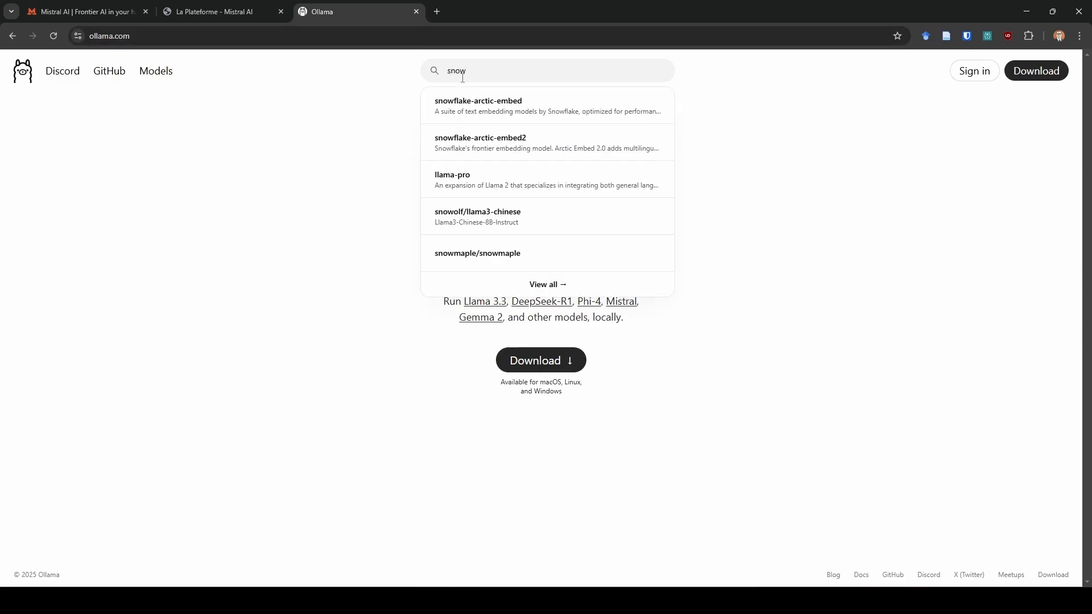
{"action": "left_click", "coordinate": [483, 146]}
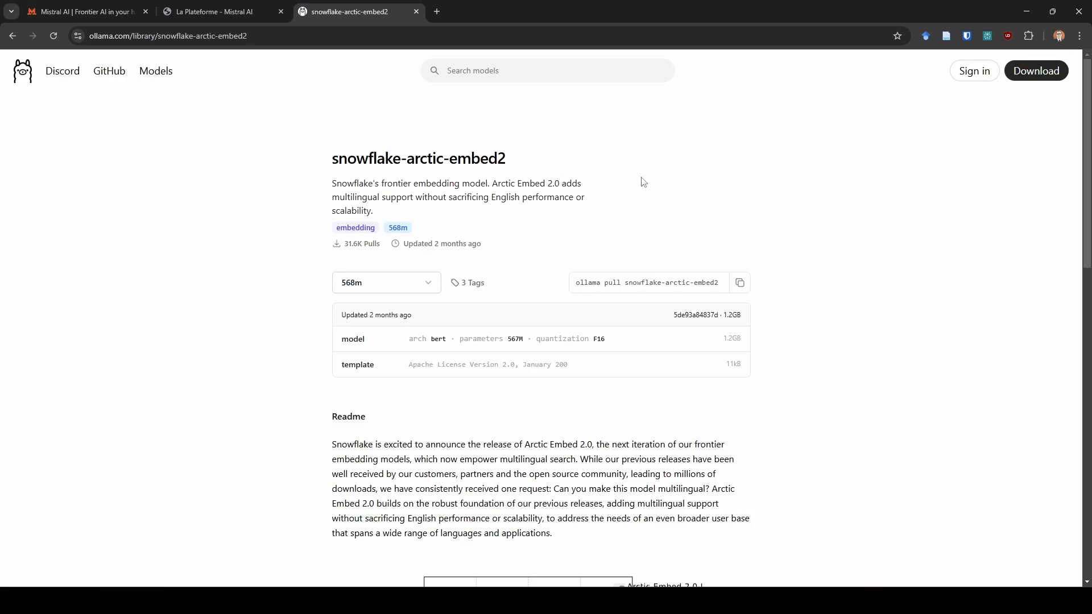
Copy the model's pull command into a new Command Prompt window, then close the window without running it.
{"action": "left_click", "coordinate": [740, 284]}
{"action": "key", "text": "super"}
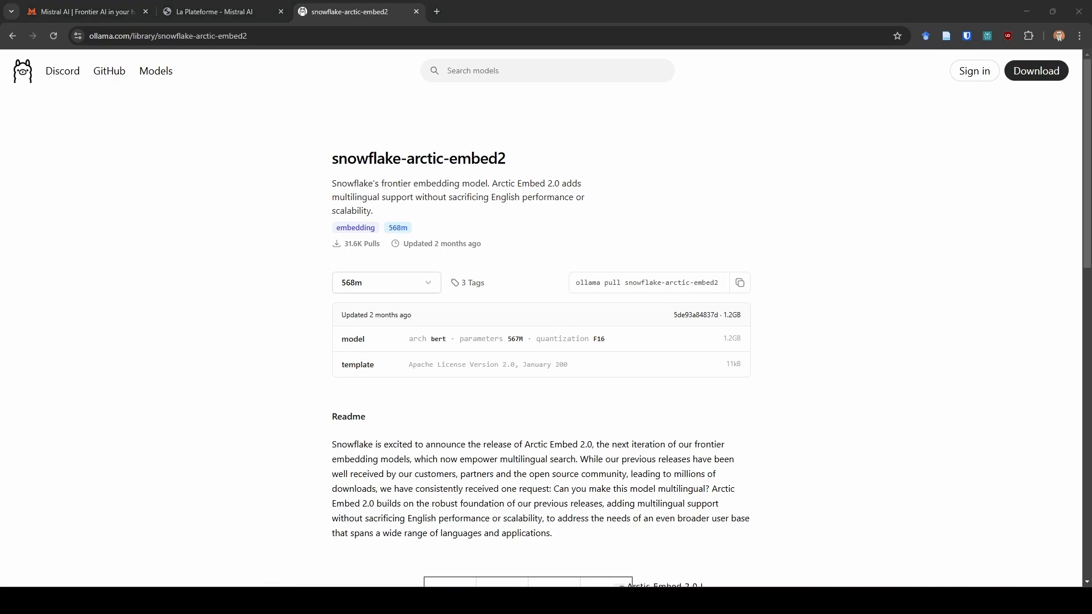
{"action": "left_click_drag", "start_coordinate": [0, 190], "coordinate": [447, 118]}
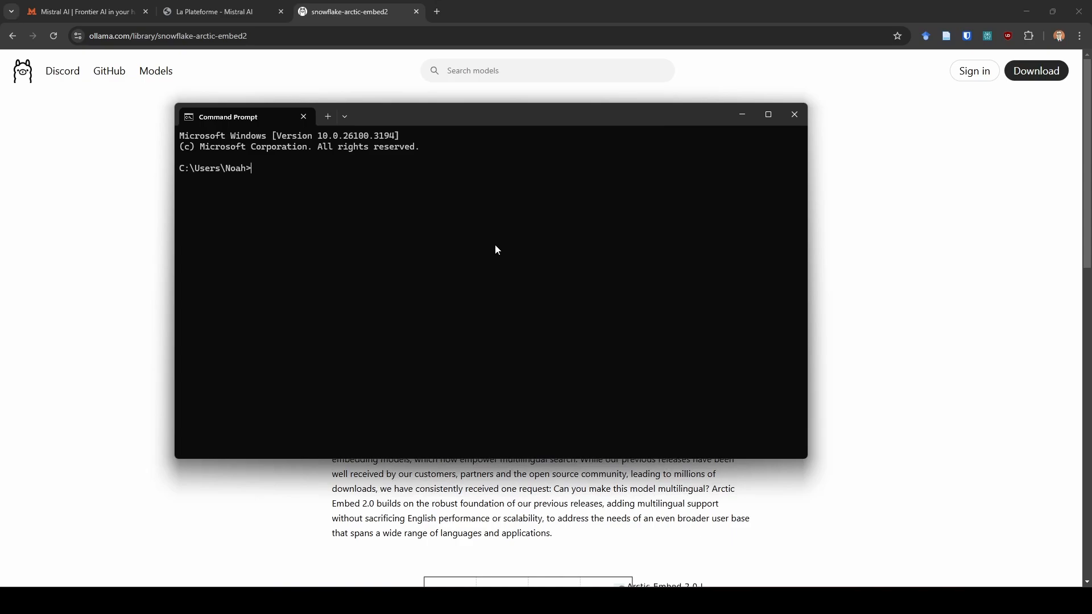
{"action": "key", "text": "ctrl+v"}
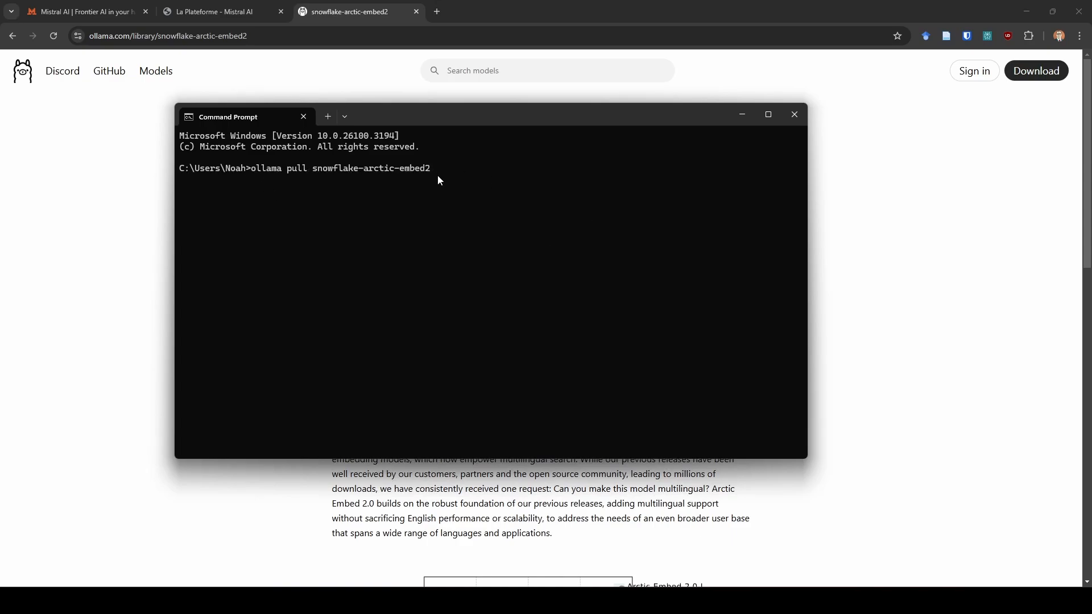
{"action": "left_click", "coordinate": [795, 116]}
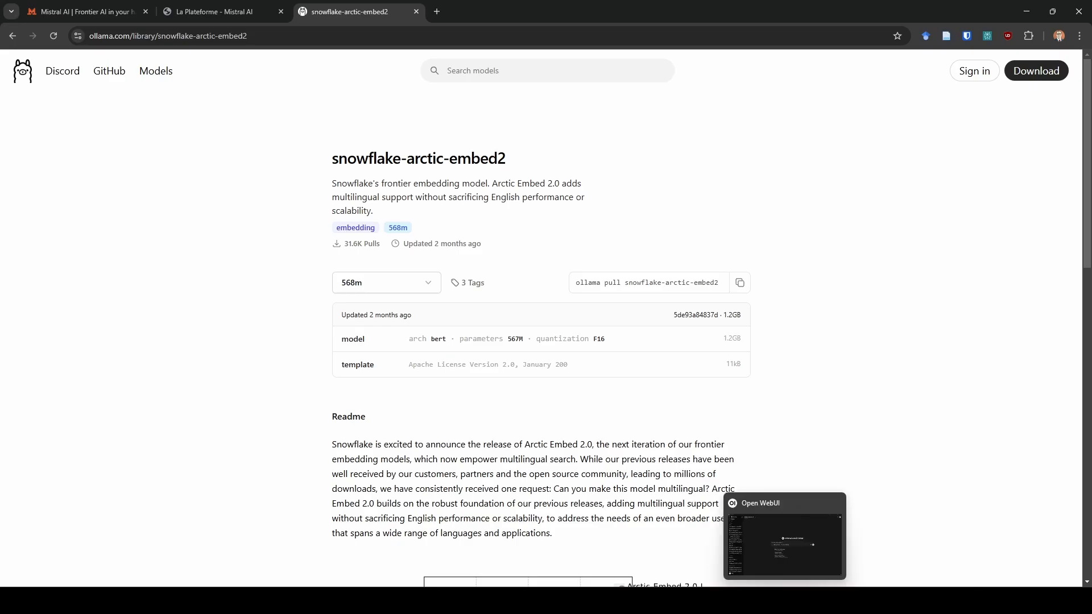
Switch to Open WebUI and view the knowledge collections in the workspace.
{"action": "left_click", "coordinate": [785, 601]}
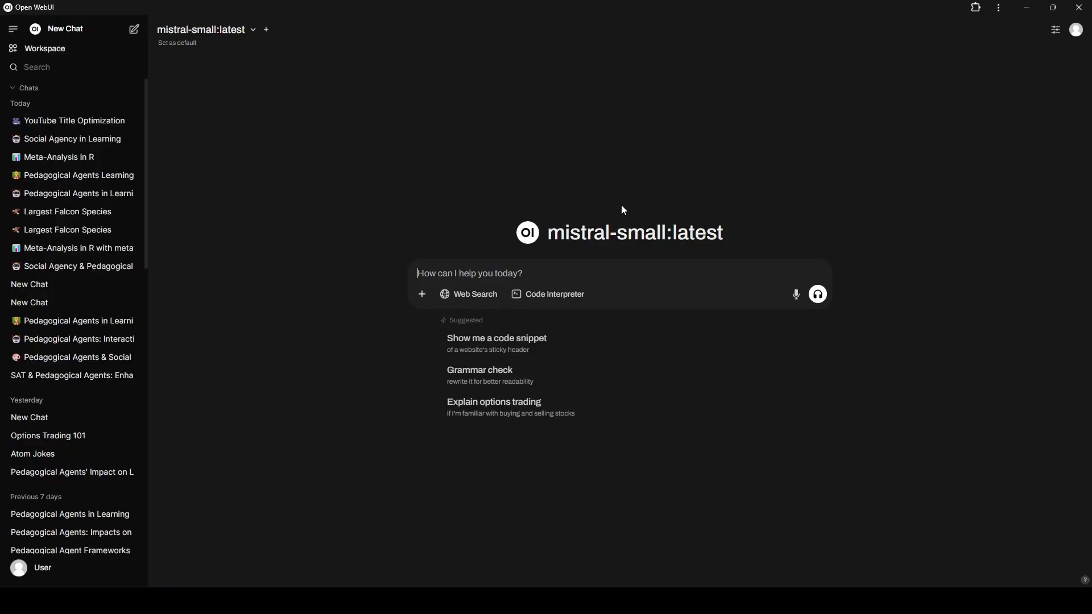
{"action": "left_click", "coordinate": [90, 57]}
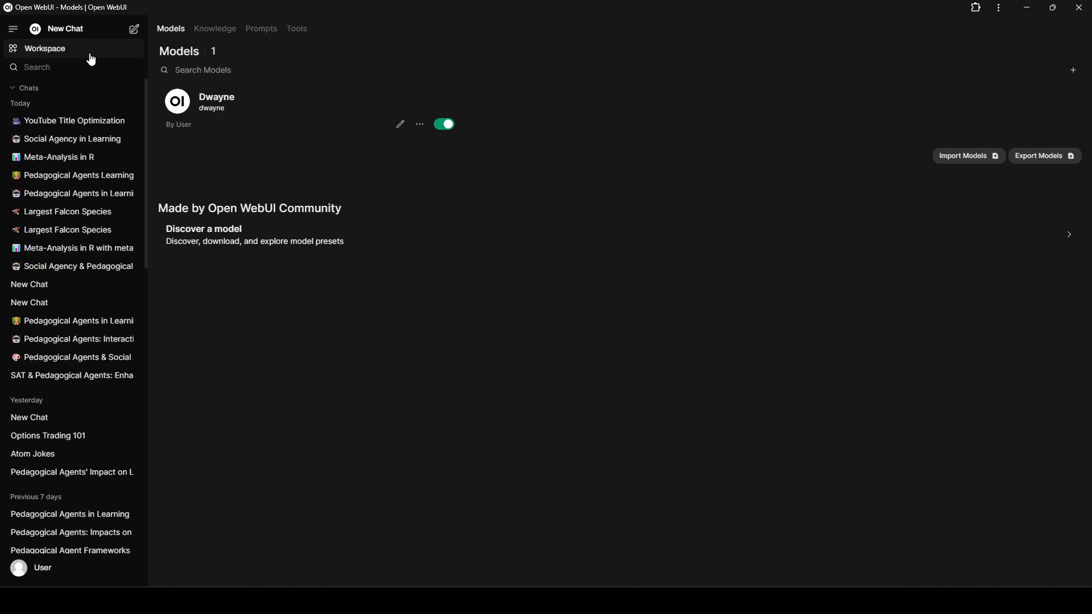
{"action": "left_click", "coordinate": [201, 31]}
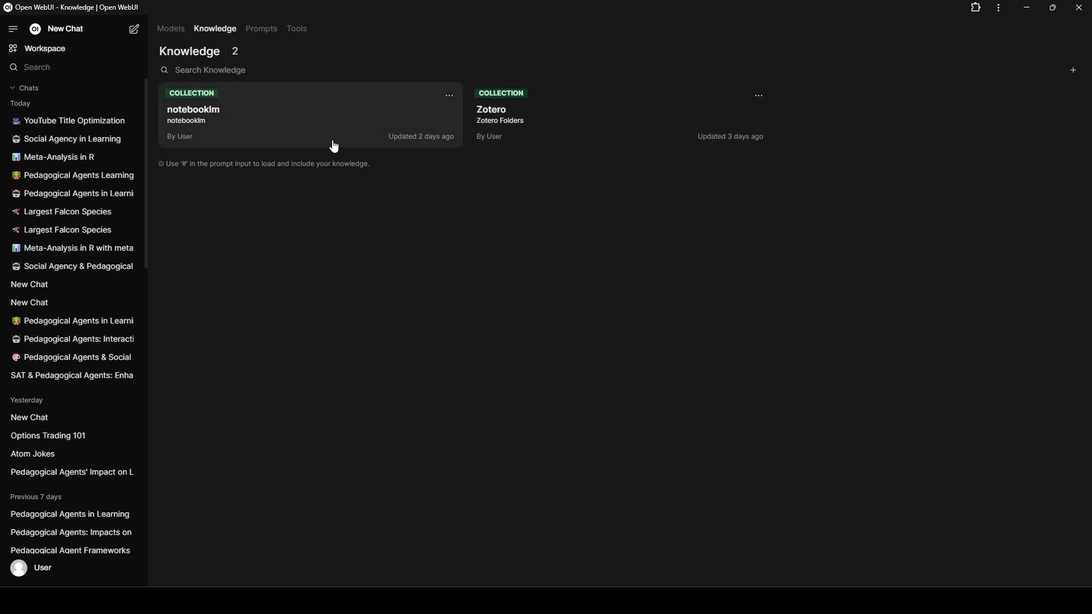
Return to the Social Agency in Learning chat and open the document settings in the administration area.
{"action": "left_click", "coordinate": [74, 142]}
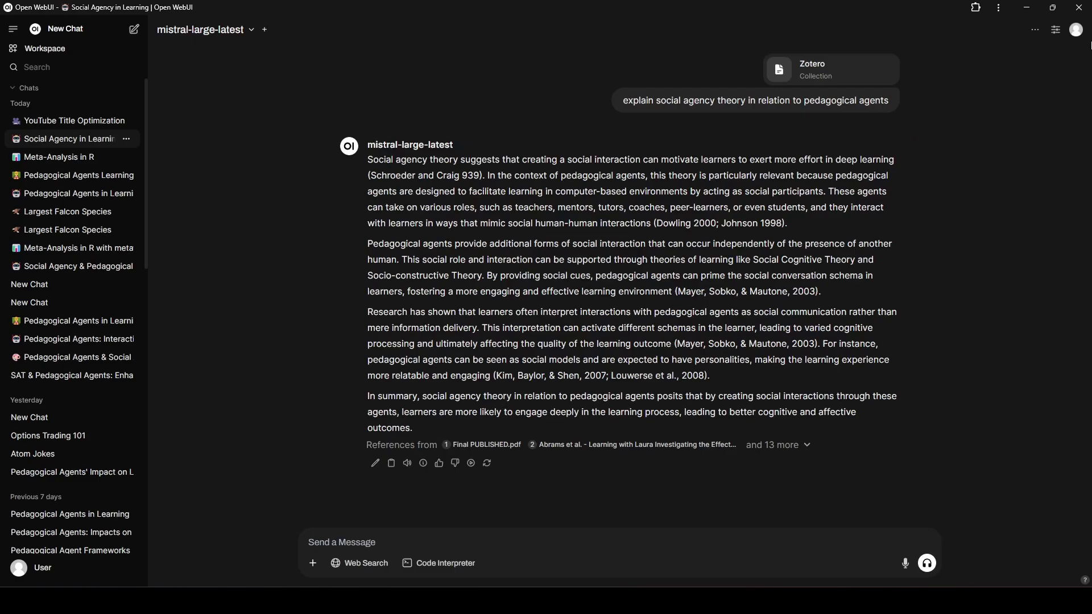
{"action": "left_click", "coordinate": [1077, 32]}
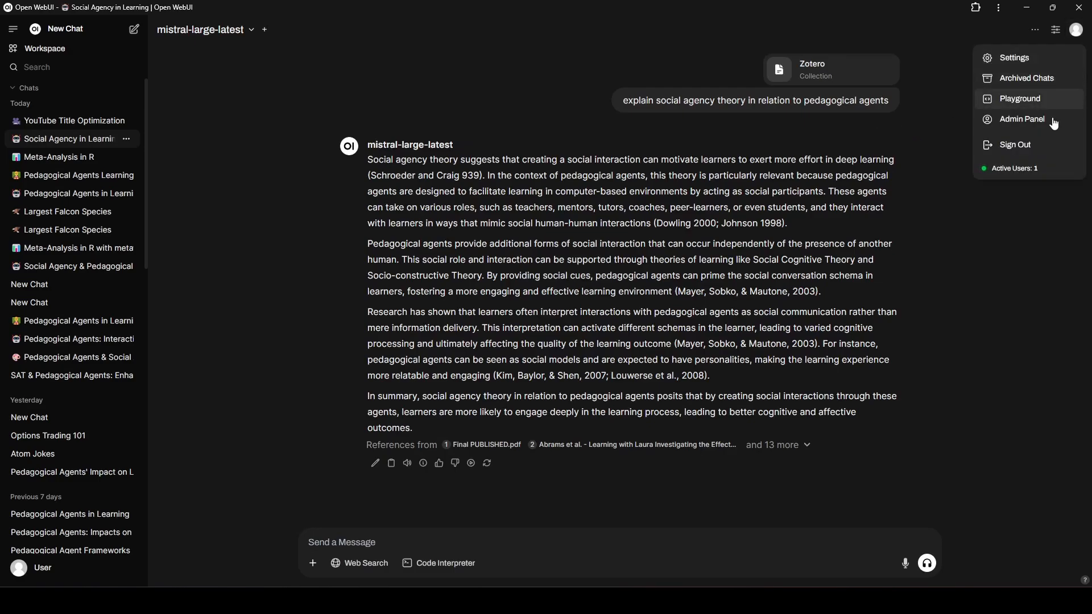
{"action": "left_click", "coordinate": [1053, 128]}
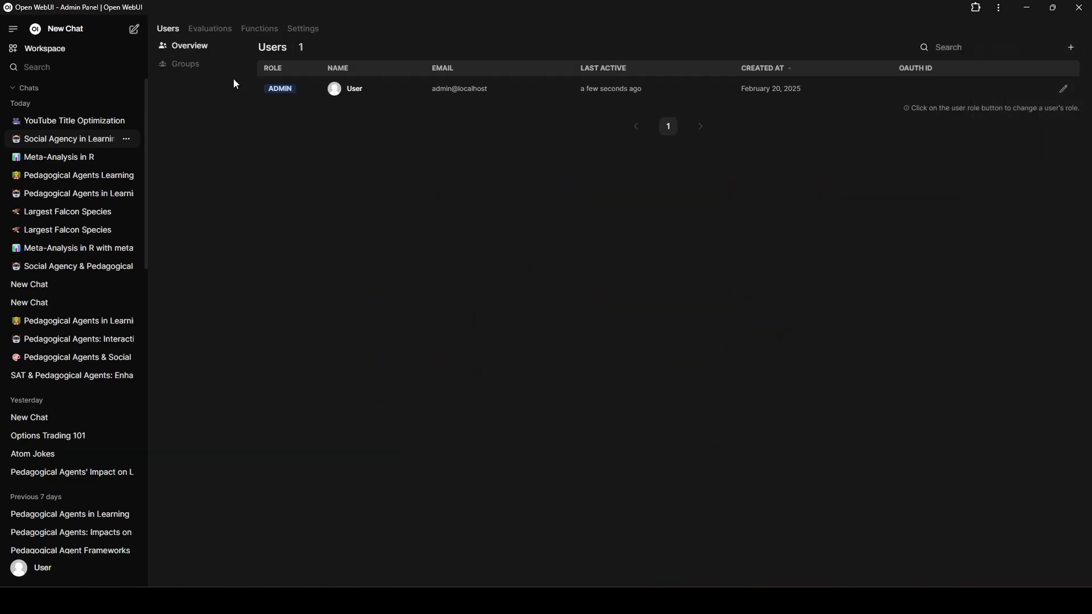
{"action": "left_click", "coordinate": [305, 30]}
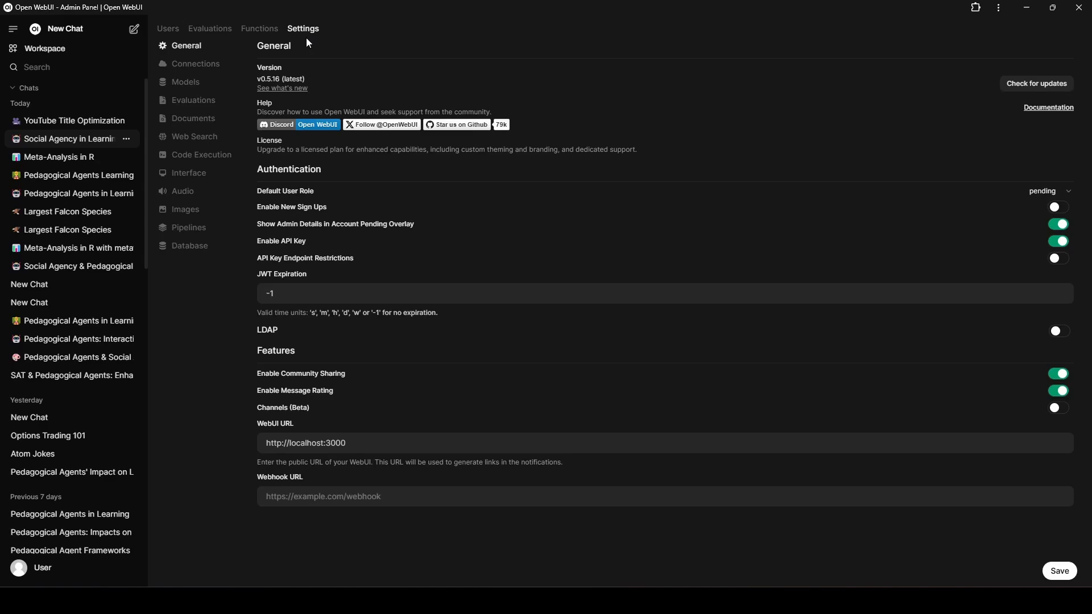
{"action": "left_click", "coordinate": [223, 130]}
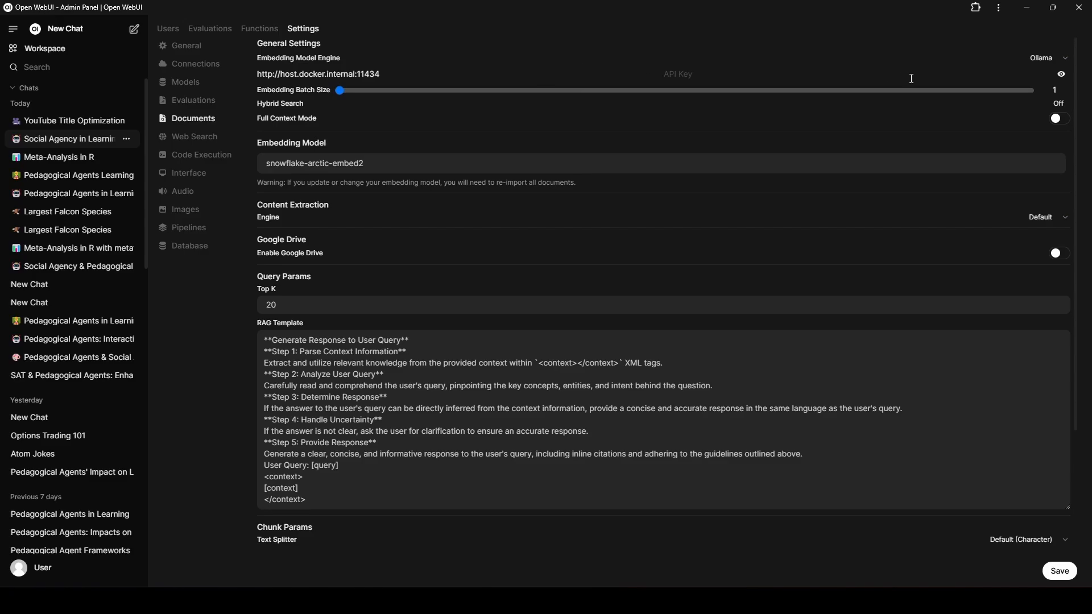
Examine the embedding engine choices, embedding model, query parameters, RAG template and chunk parameters.
{"action": "left_click", "coordinate": [1044, 58]}
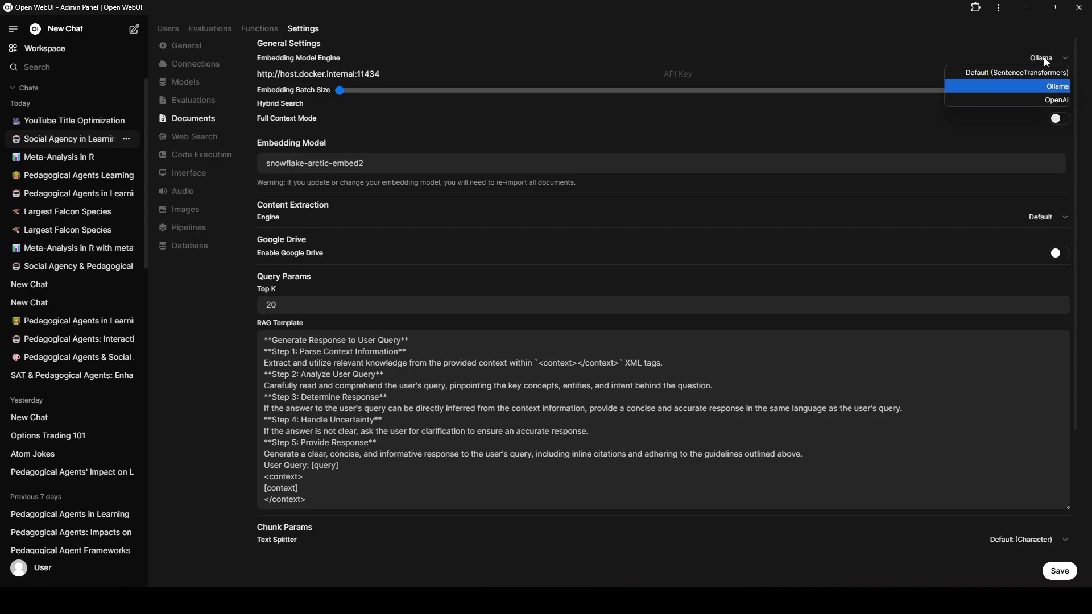
{"action": "left_click", "coordinate": [1053, 29]}
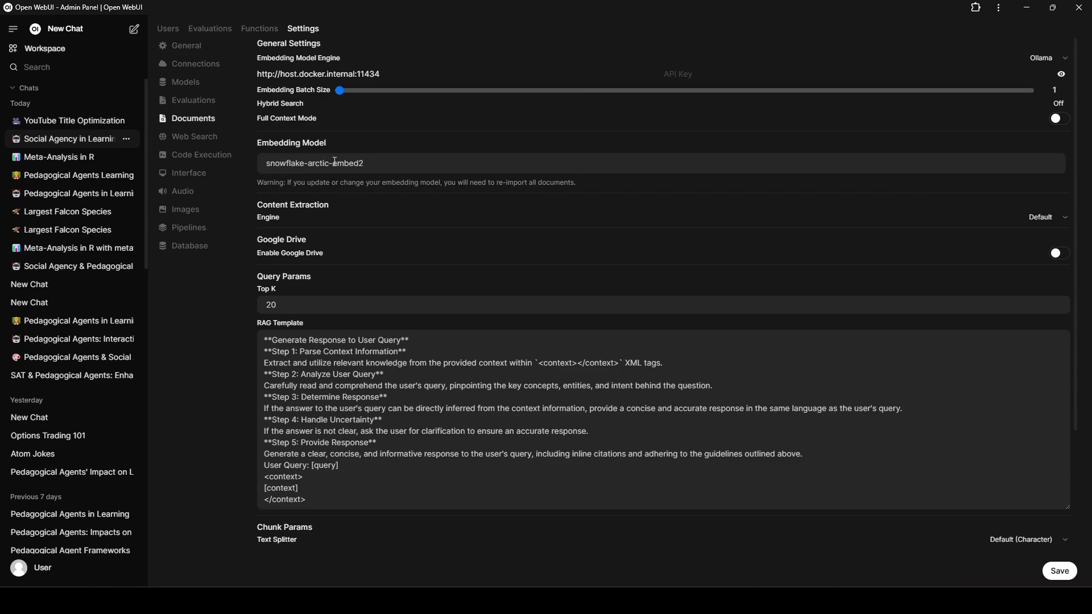
{"action": "scroll", "coordinate": [439, 208], "scroll_direction": "down", "scroll_amount": 2}
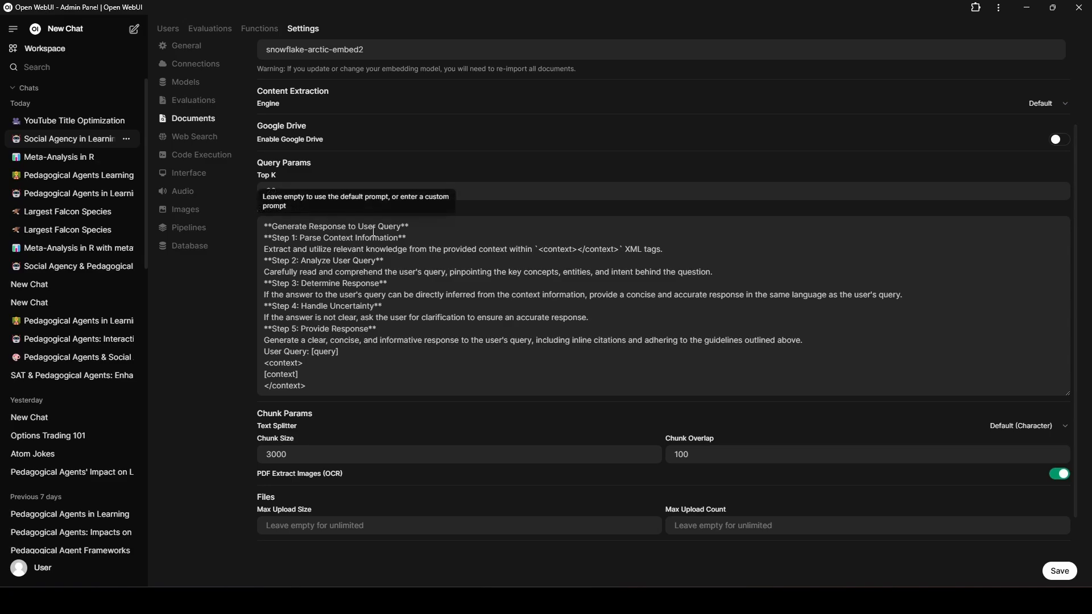
{"action": "scroll", "coordinate": [342, 212], "scroll_direction": "down", "scroll_amount": 1}
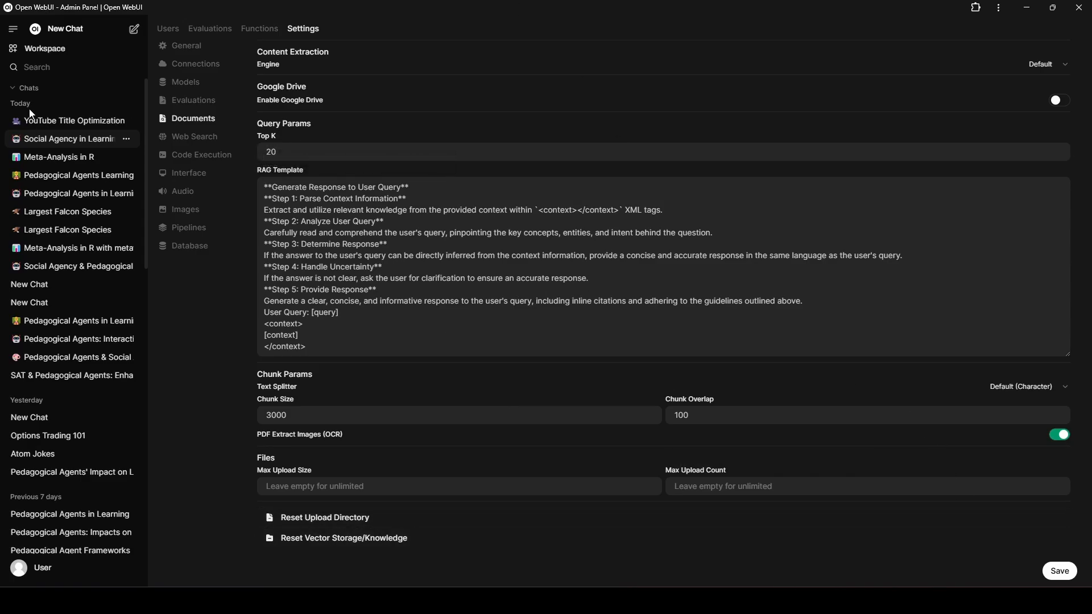
Create a knowledge base named 1243 with the description 1243 and private visibility.
{"action": "left_click", "coordinate": [46, 48]}
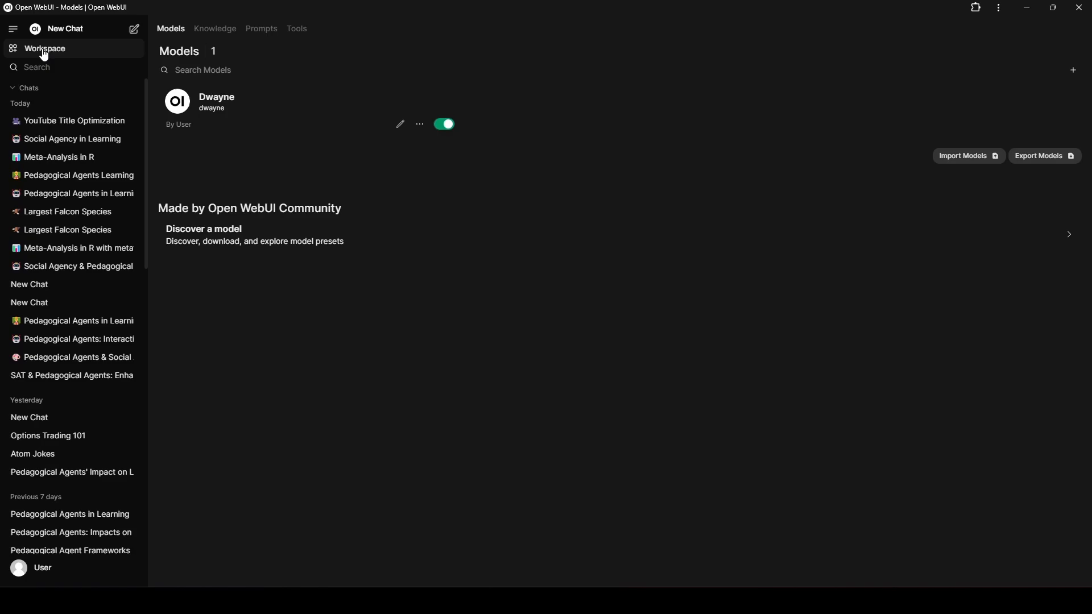
{"action": "left_click", "coordinate": [215, 29]}
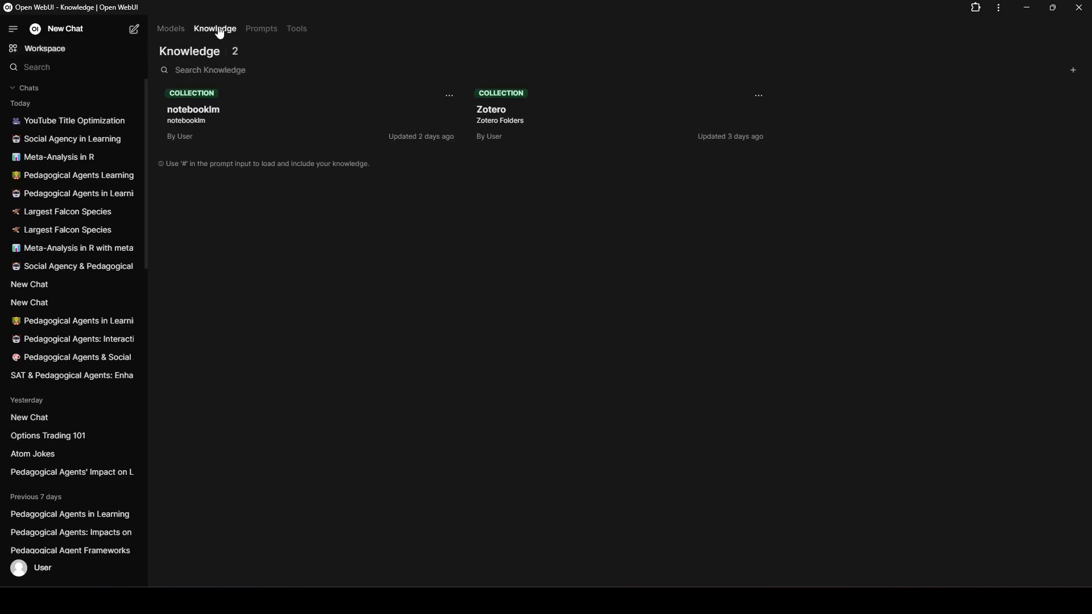
{"action": "left_click", "coordinate": [1075, 73]}
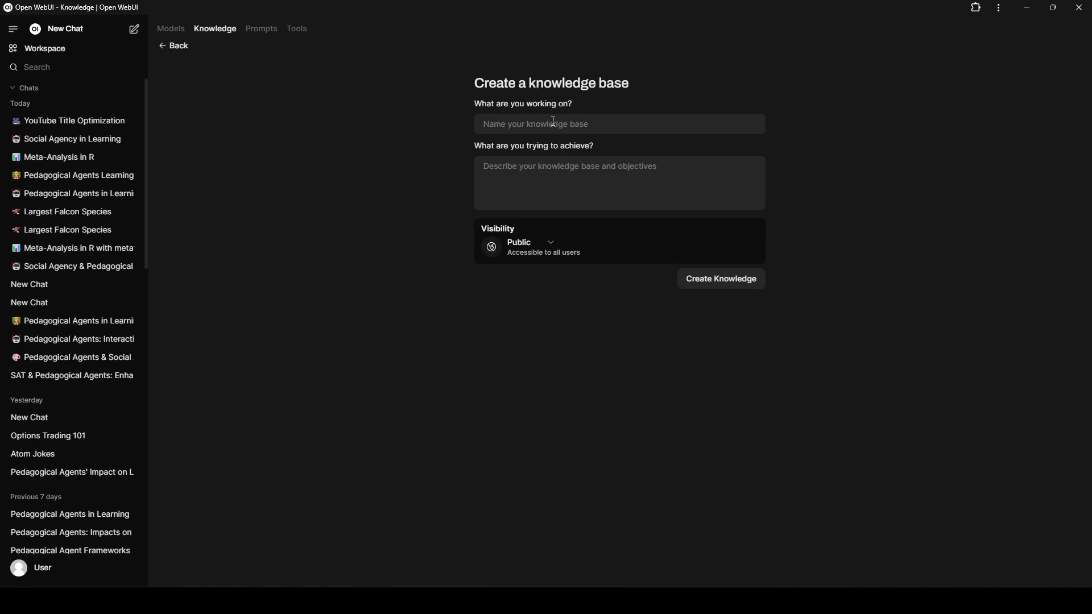
{"action": "type", "text": "1243"}
{"action": "left_click", "coordinate": [539, 180]}
{"action": "type", "text": "1243"}
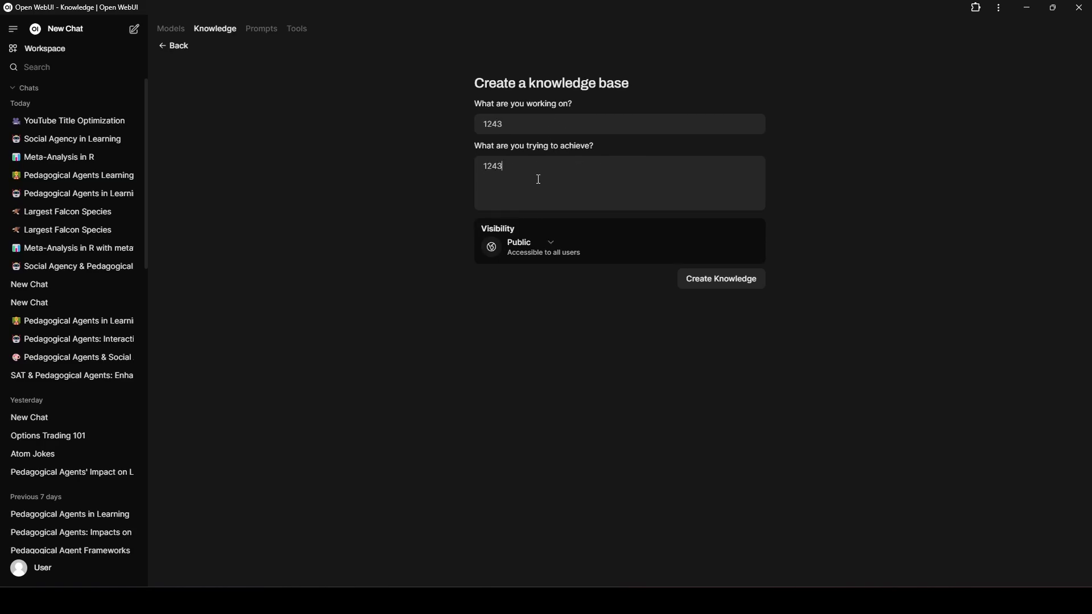
{"action": "left_click", "coordinate": [551, 238]}
{"action": "left_click", "coordinate": [547, 254]}
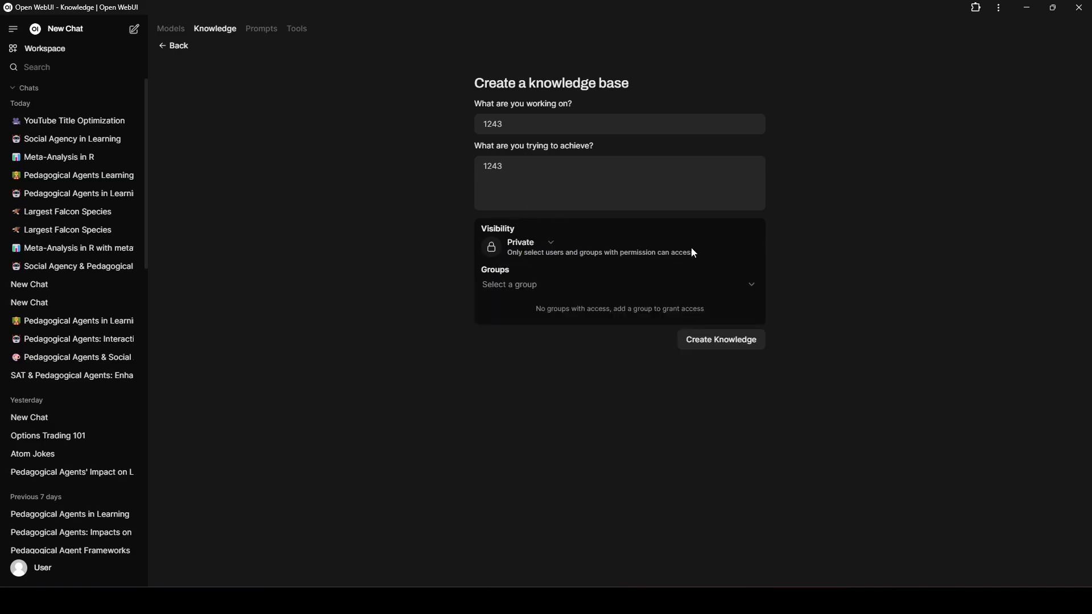
{"action": "left_click", "coordinate": [757, 348]}
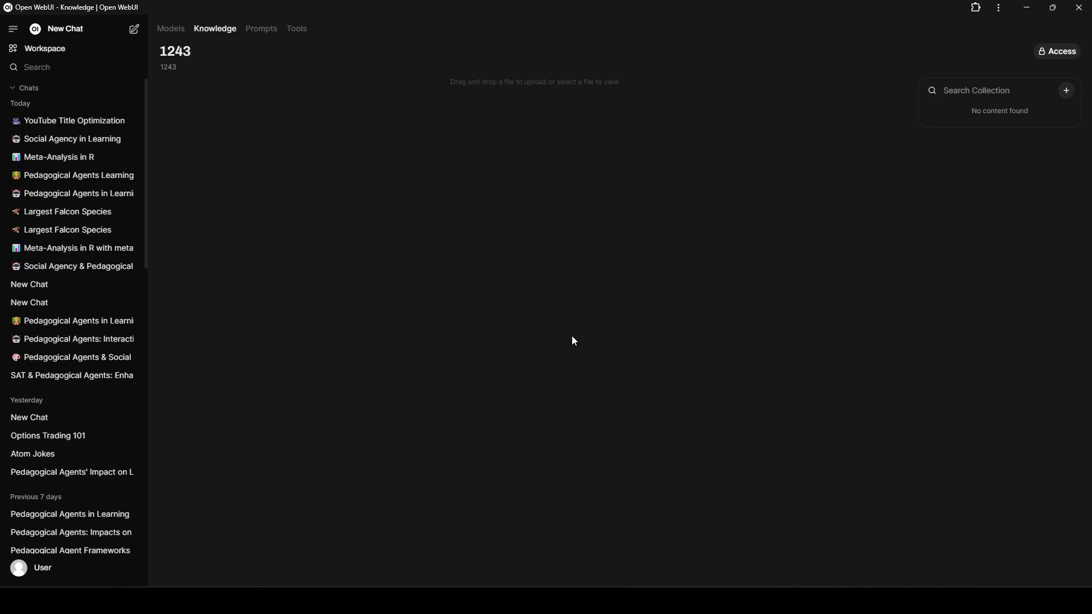
Start a directory upload for the 1243 knowledge base and browse to Zotero's storage folder in the user's home folder on Local Disk (C:).
{"action": "left_click", "coordinate": [1066, 90]}
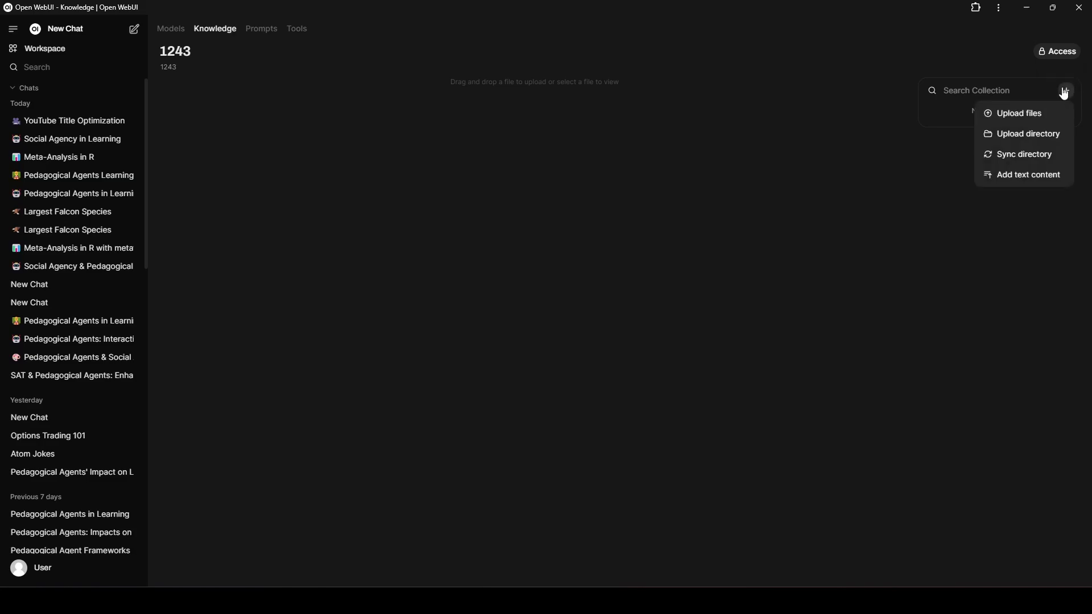
{"action": "left_click", "coordinate": [1046, 143]}
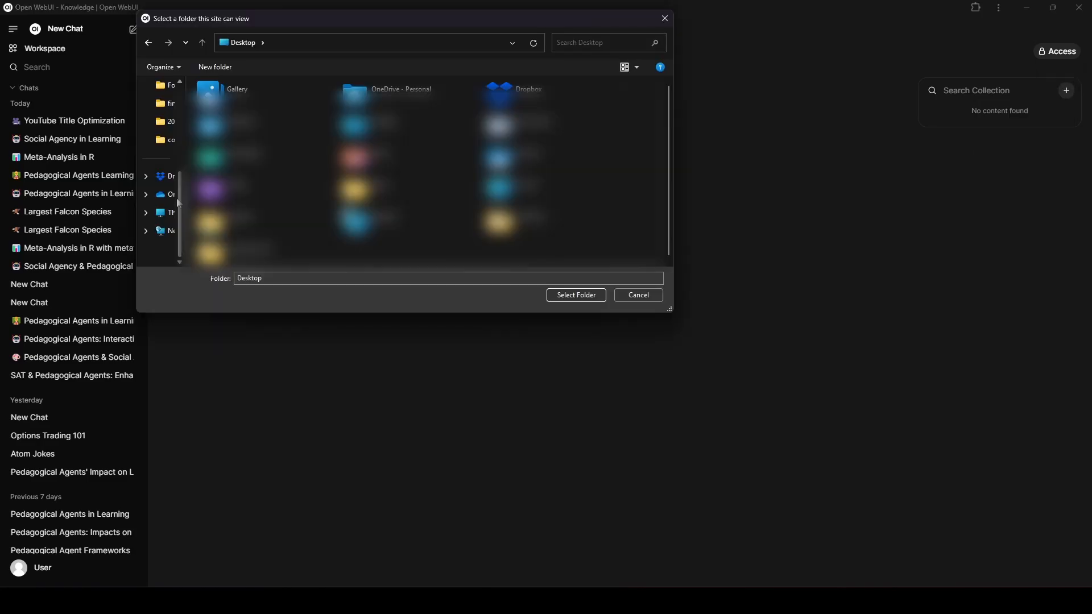
{"action": "left_click", "coordinate": [166, 212]}
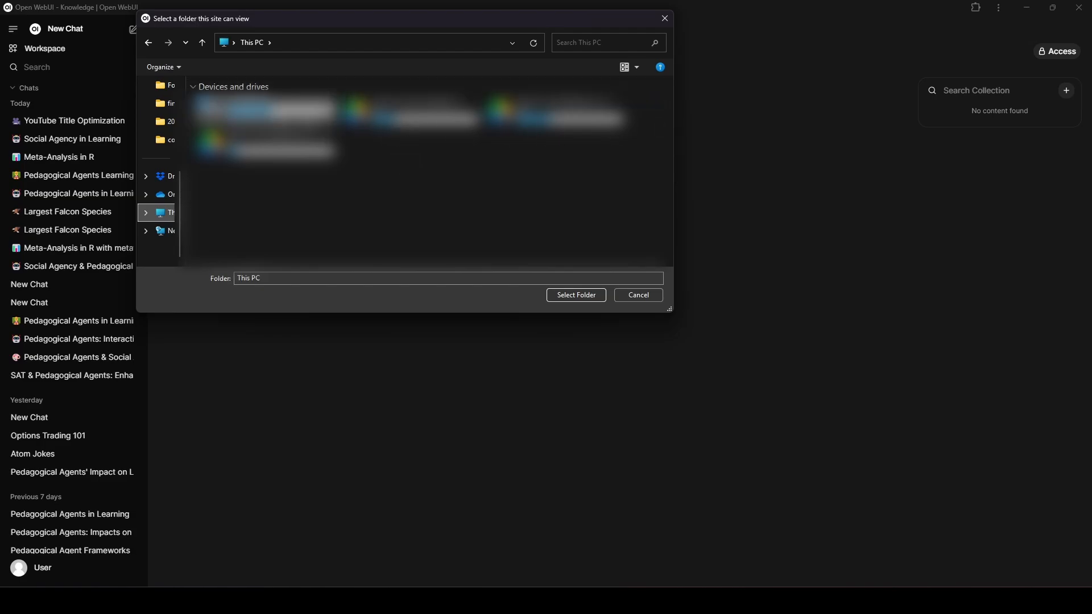
{"action": "double_click", "coordinate": [261, 109]}
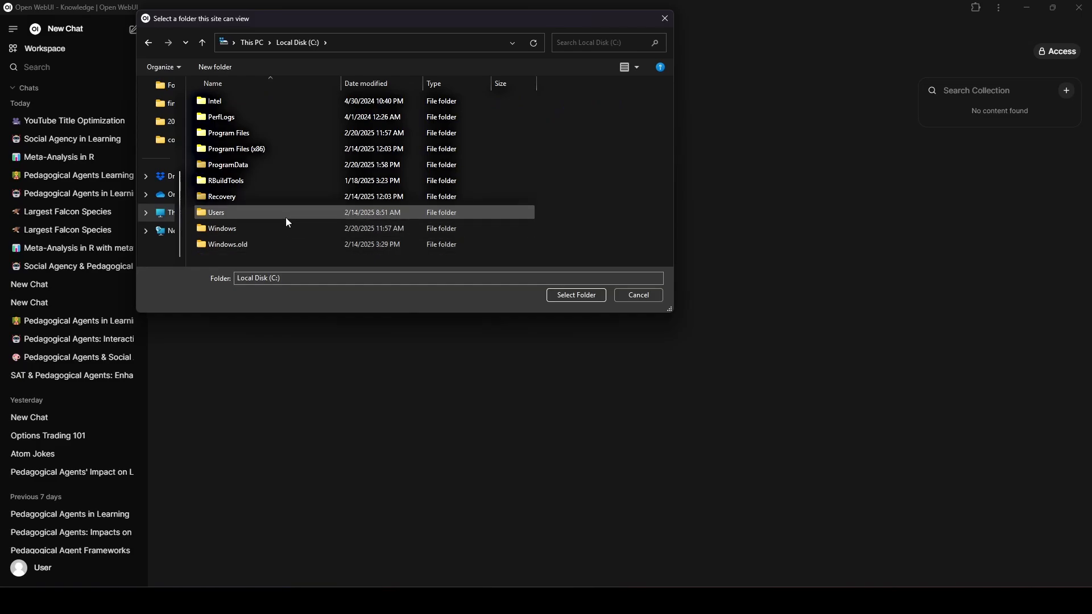
{"action": "double_click", "coordinate": [286, 218]}
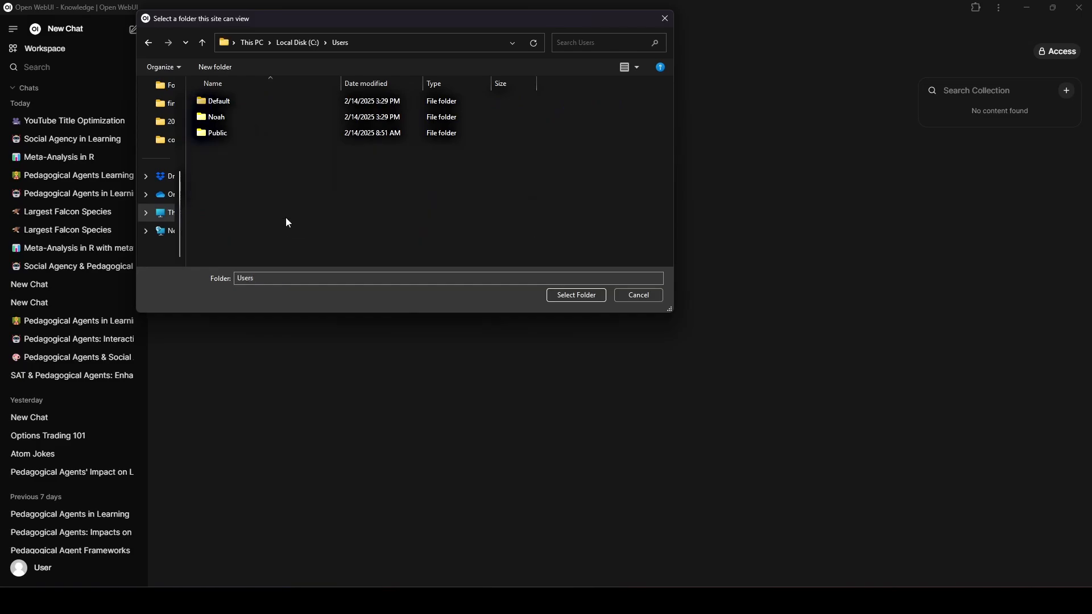
{"action": "double_click", "coordinate": [279, 122]}
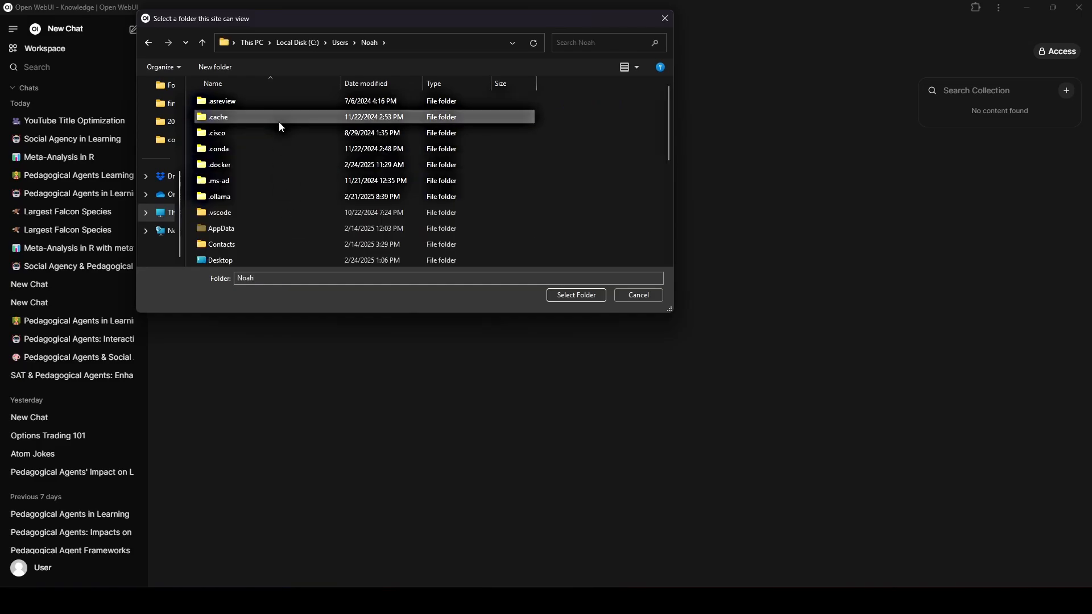
{"action": "scroll", "coordinate": [278, 122], "scroll_direction": "down", "scroll_amount": 5}
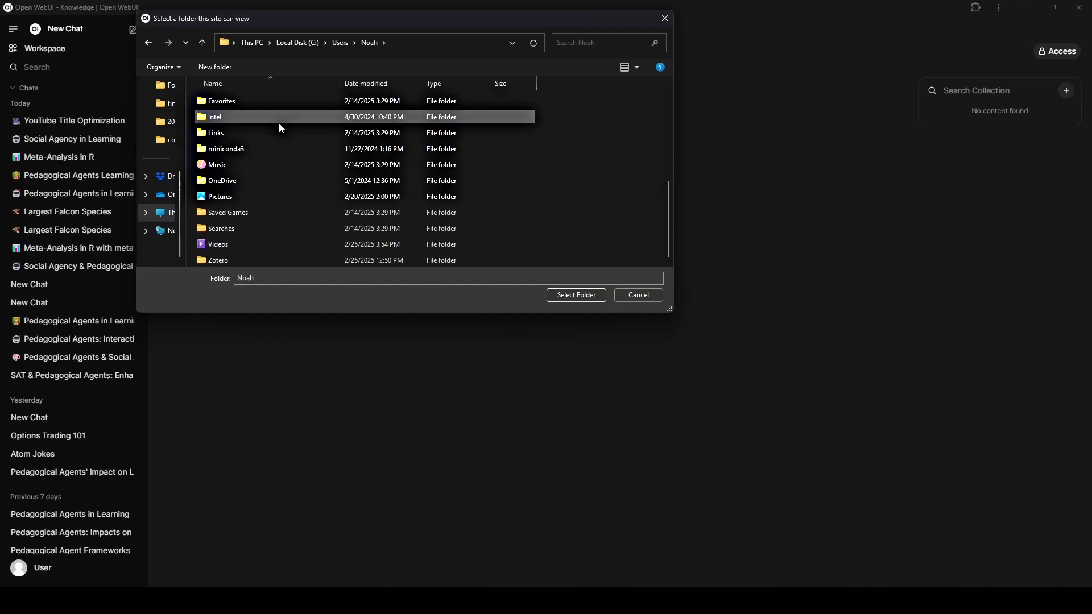
{"action": "double_click", "coordinate": [275, 259]}
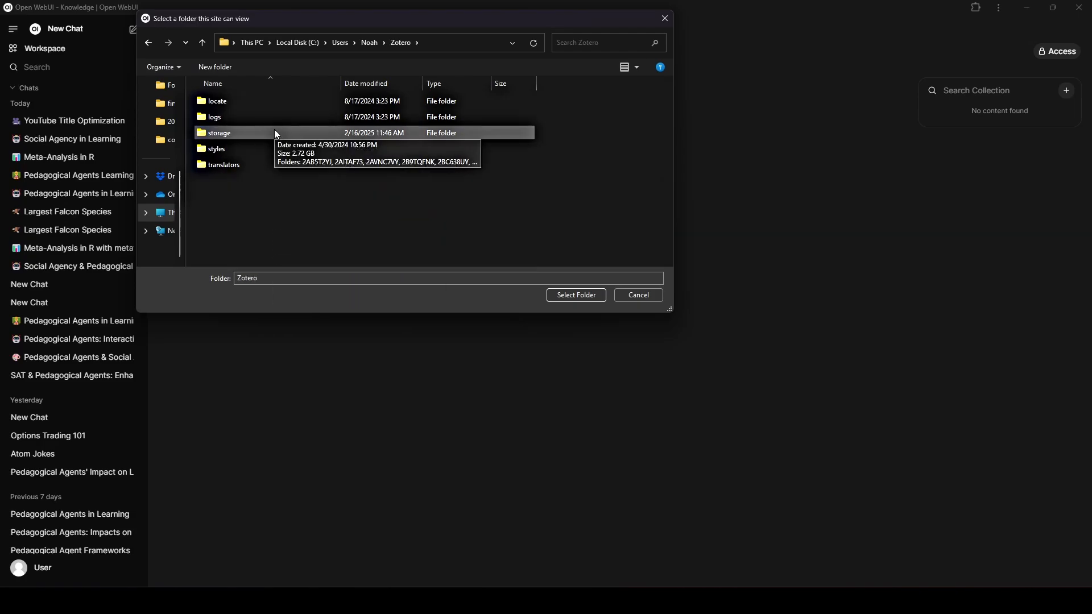
{"action": "double_click", "coordinate": [230, 132]}
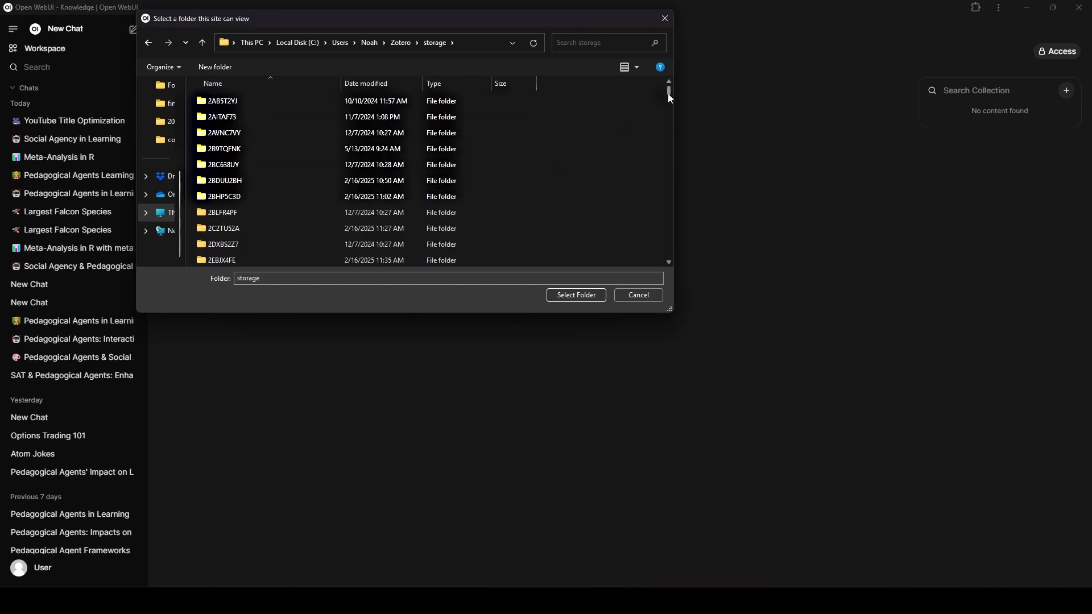
Look through the storage subfolders, cancelling the directory upload and returning to the list of knowledge collections.
{"action": "mouse_move", "coordinate": [668, 93]}
{"action": "left_mouse_down"}
{"action": "mouse_move", "coordinate": [663, 214]}
{"action": "mouse_move", "coordinate": [672, 96]}
{"action": "left_mouse_up"}
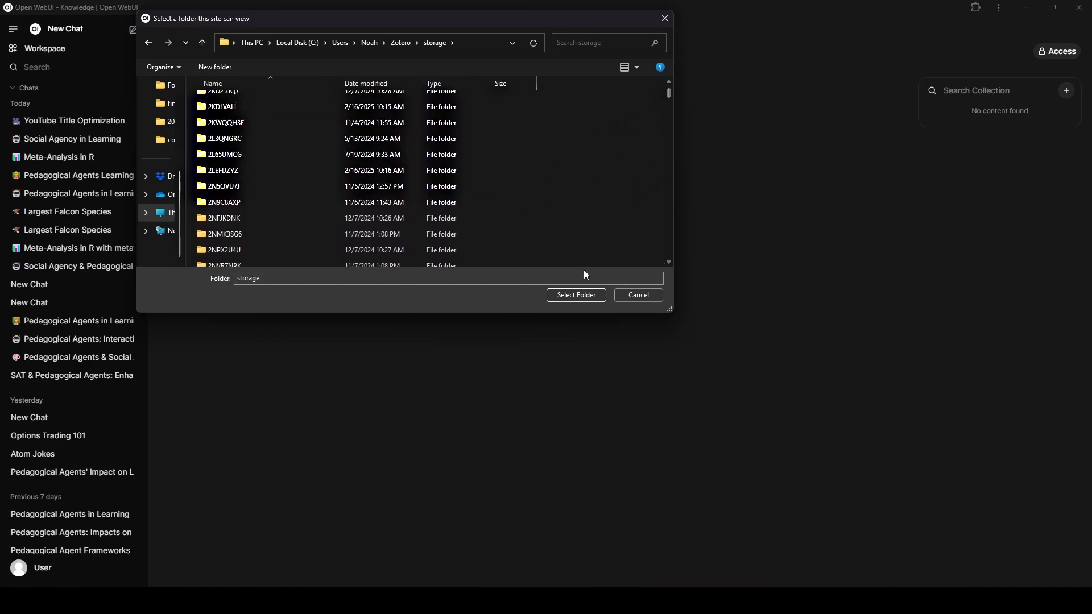
{"action": "scroll", "coordinate": [266, 111], "scroll_direction": "up", "scroll_amount": 5}
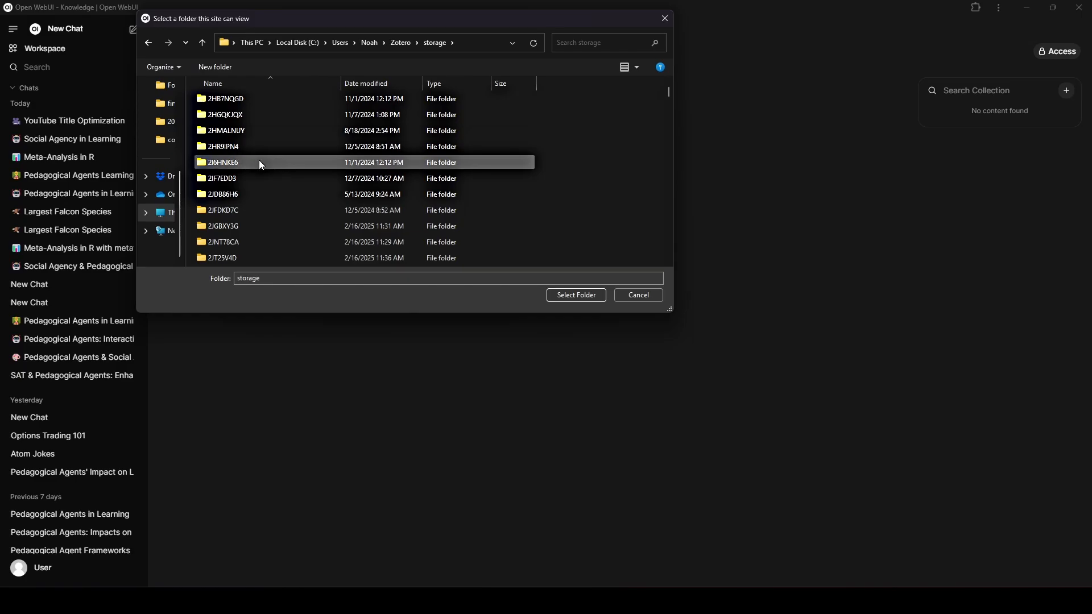
{"action": "scroll", "coordinate": [149, 118], "scroll_direction": "up", "scroll_amount": 3}
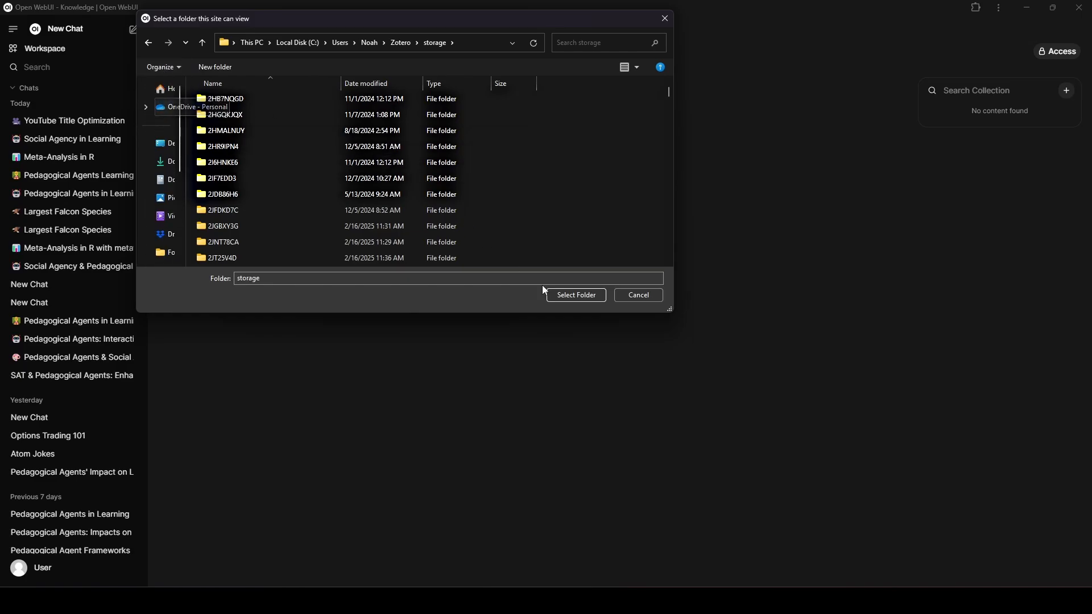
{"action": "left_click", "coordinate": [634, 295]}
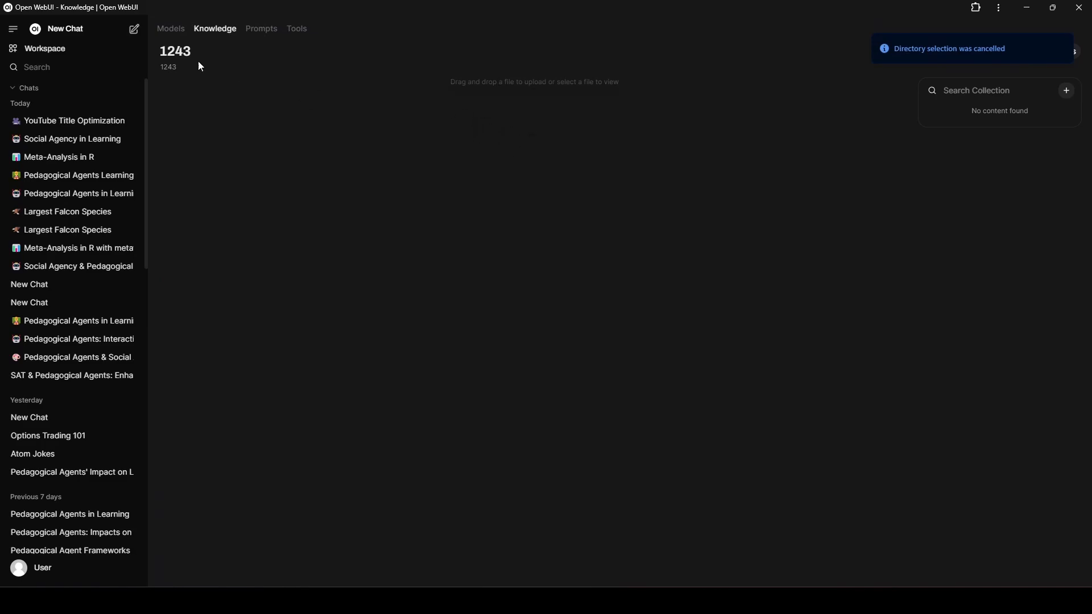
{"action": "left_click", "coordinate": [182, 35]}
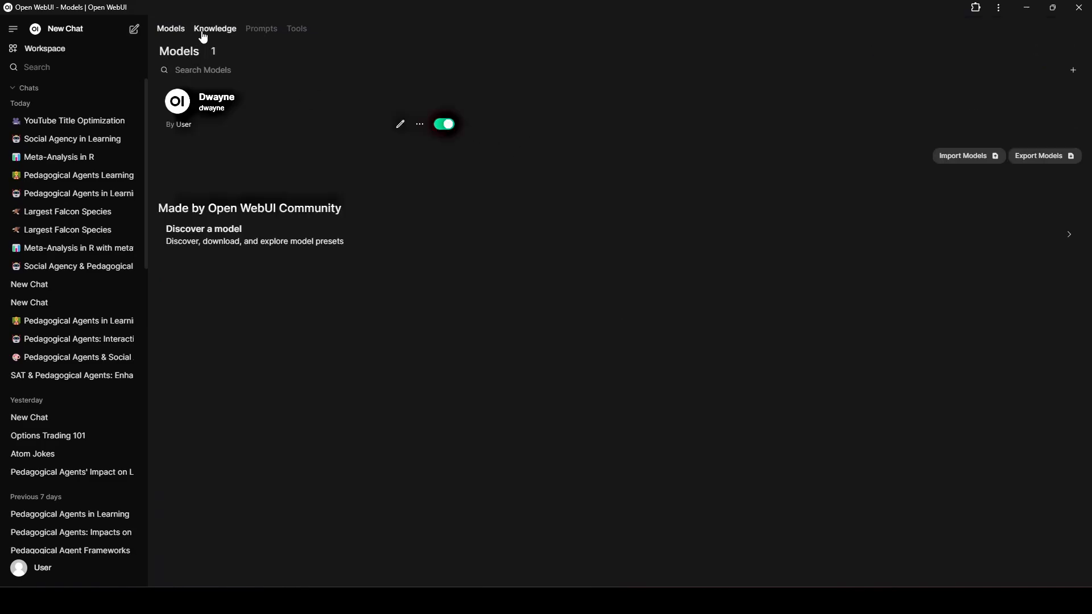
{"action": "left_click", "coordinate": [202, 29]}
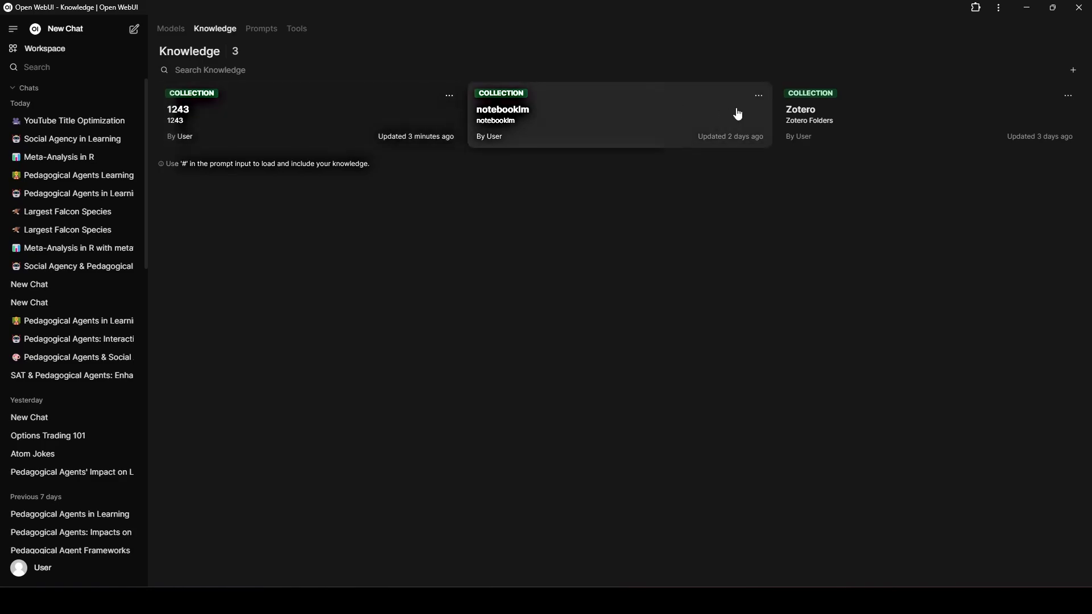
Start a new chat with mistral-large-latest and attach the Zotero knowledge collection to the message using #.
{"action": "left_click", "coordinate": [134, 29]}
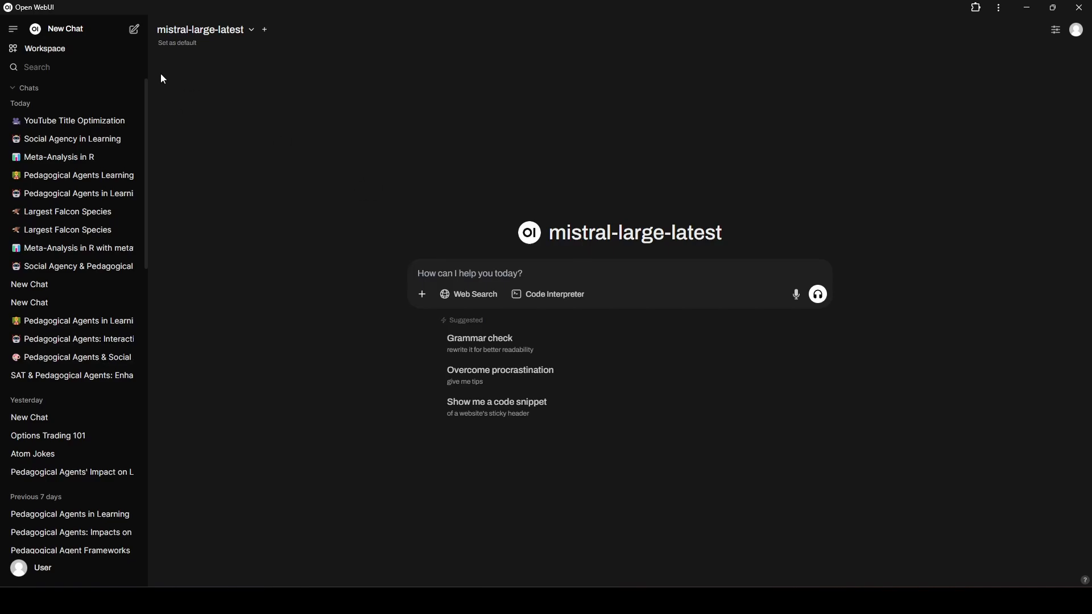
{"action": "left_click", "coordinate": [215, 32]}
{"action": "left_click", "coordinate": [555, 236]}
{"action": "type", "text": "#"}
{"action": "key", "text": "Down"}
{"action": "key", "text": "Down"}
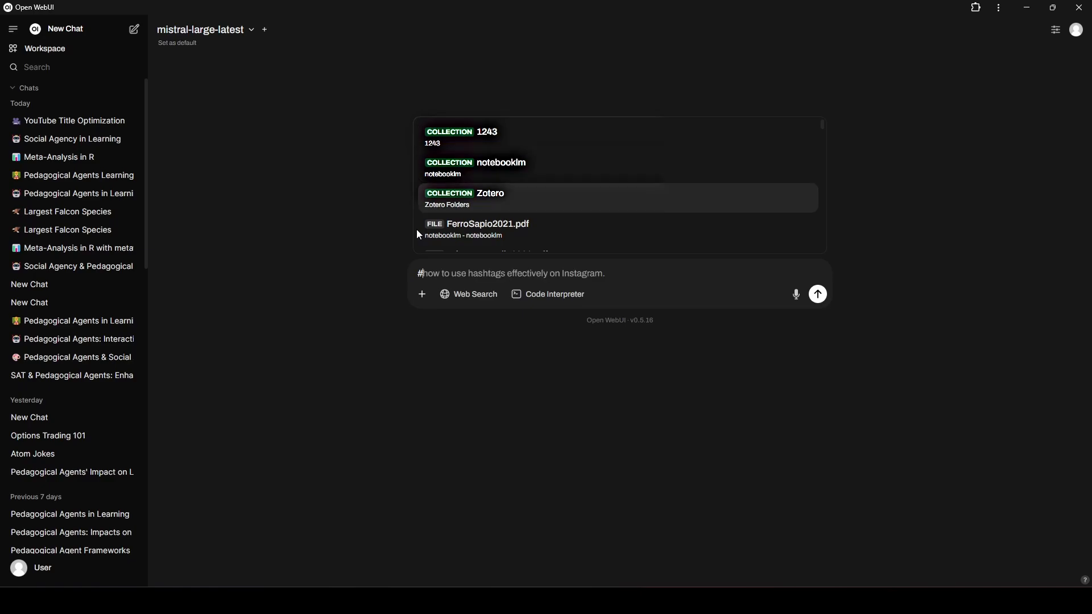
{"action": "key", "text": "Return"}
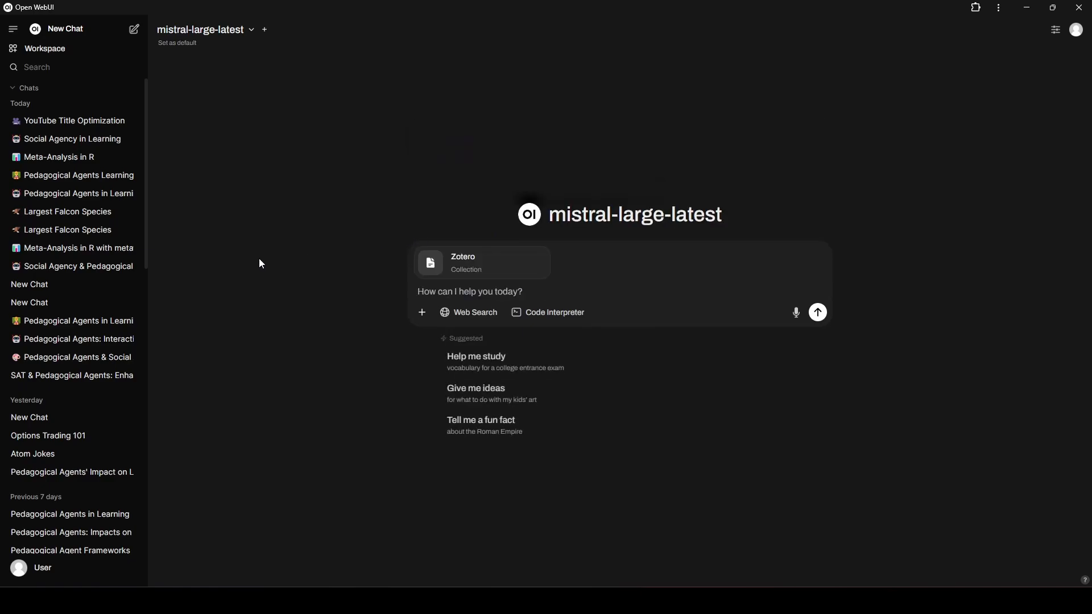
Send the prompt "Write a summary about social agency theory in relation to pedagogical agents".
{"action": "type", "text": "Write "}
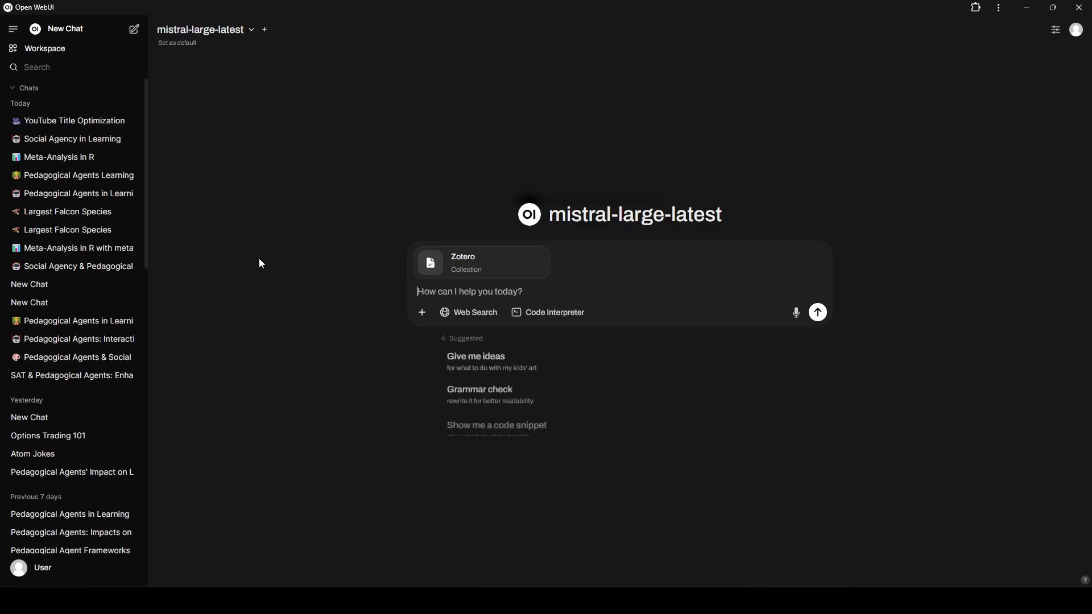
{"action": "type", "text": "a summary about s"}
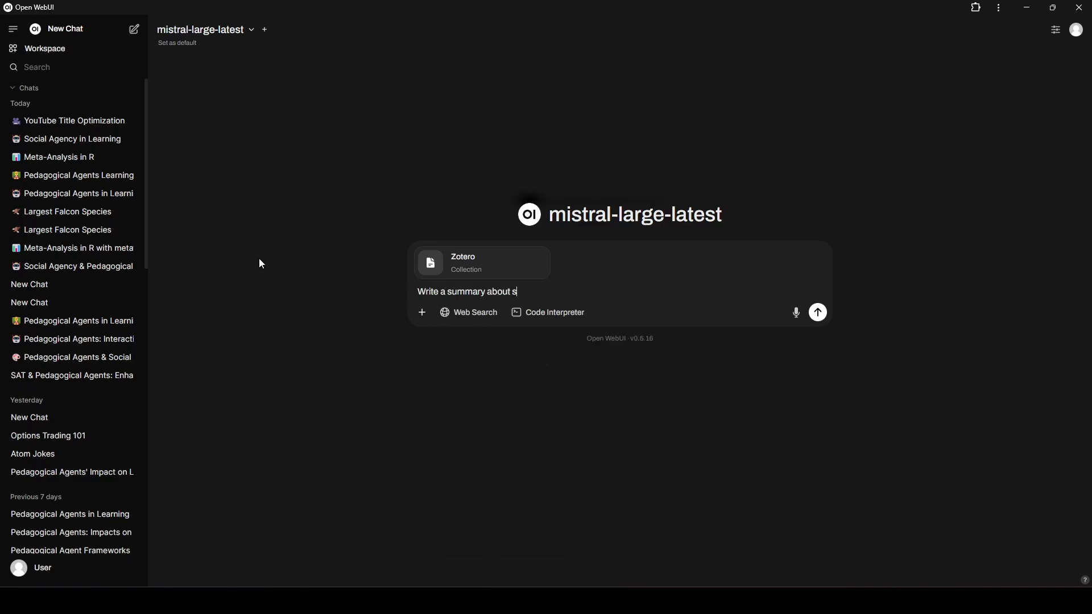
{"action": "type", "text": "ocial agency theory in relation to pedagogical agents"}
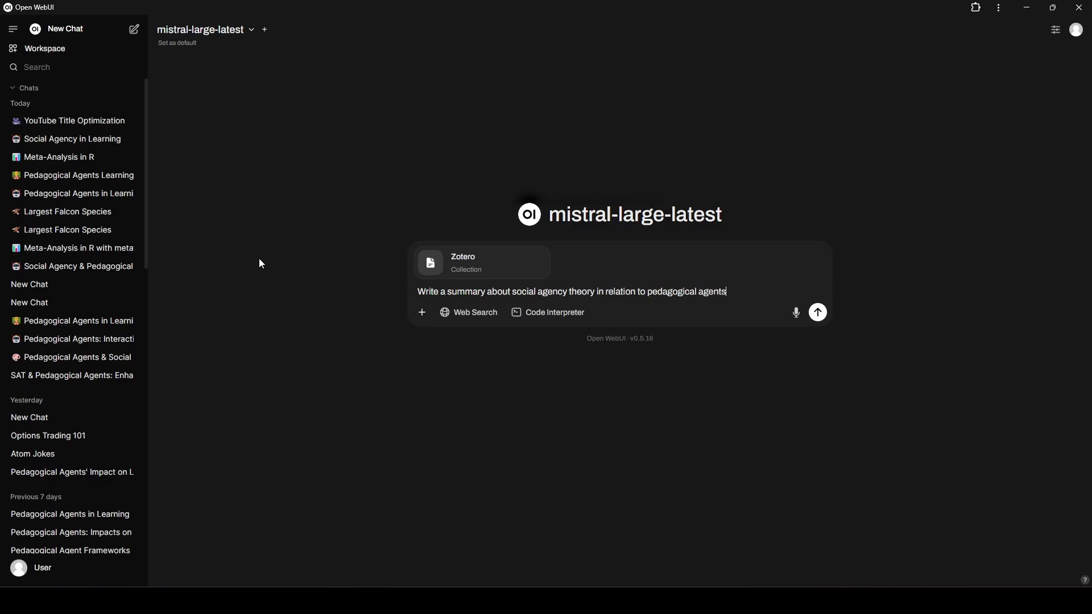
{"action": "key", "text": "Return"}
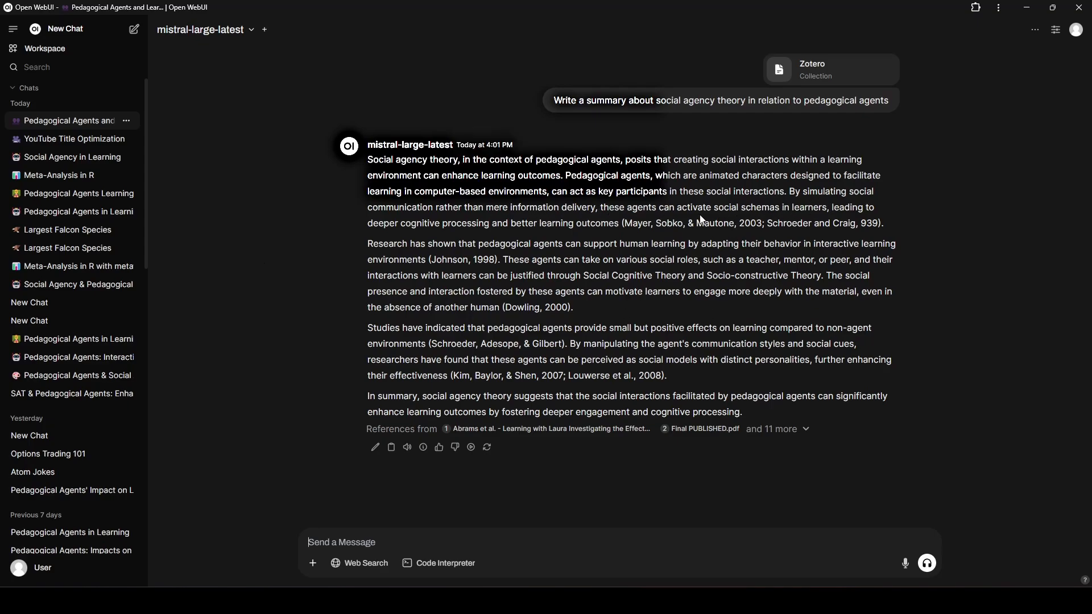
Examine the in-text citations in each paragraph of the generated social agency theory summary.
{"action": "left_click_drag", "start_coordinate": [633, 223], "coordinate": [762, 223]}
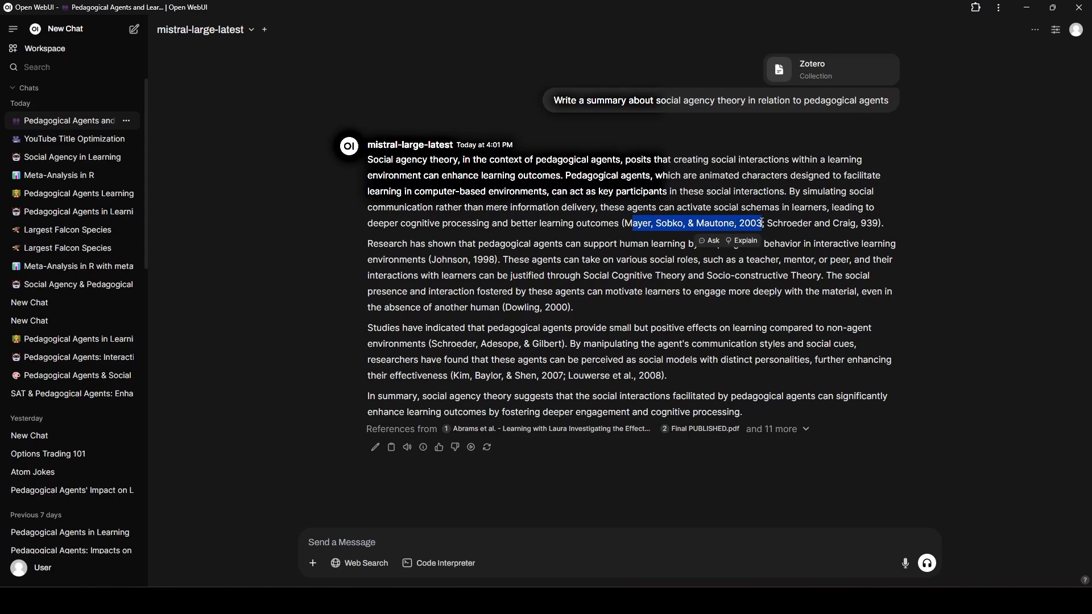
{"action": "left_click", "coordinate": [654, 259]}
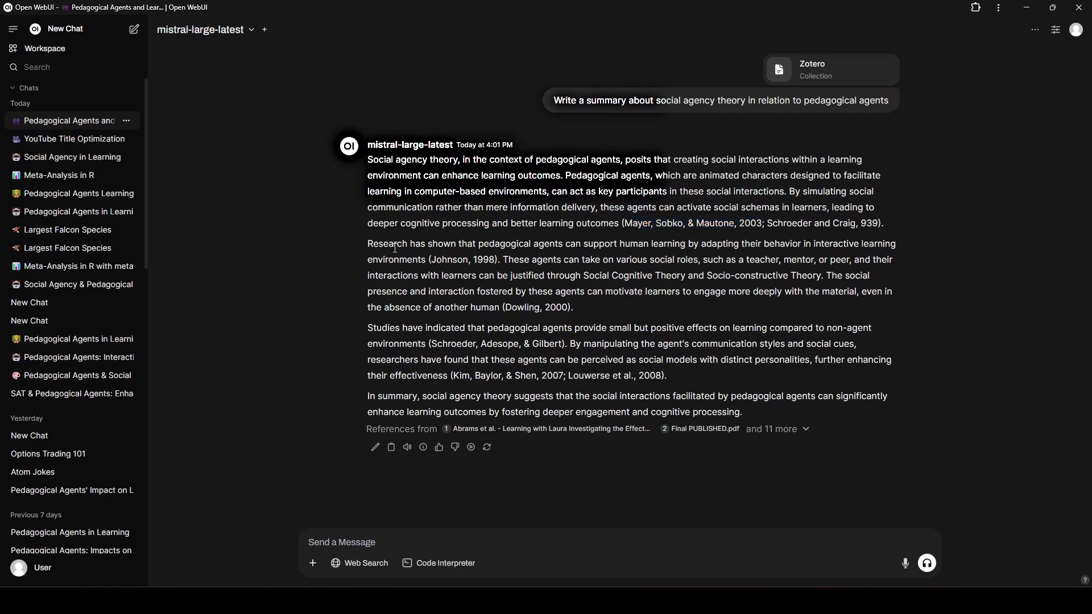
{"action": "left_click_drag", "start_coordinate": [430, 258], "coordinate": [485, 260]}
{"action": "left_click_drag", "start_coordinate": [513, 307], "coordinate": [572, 308]}
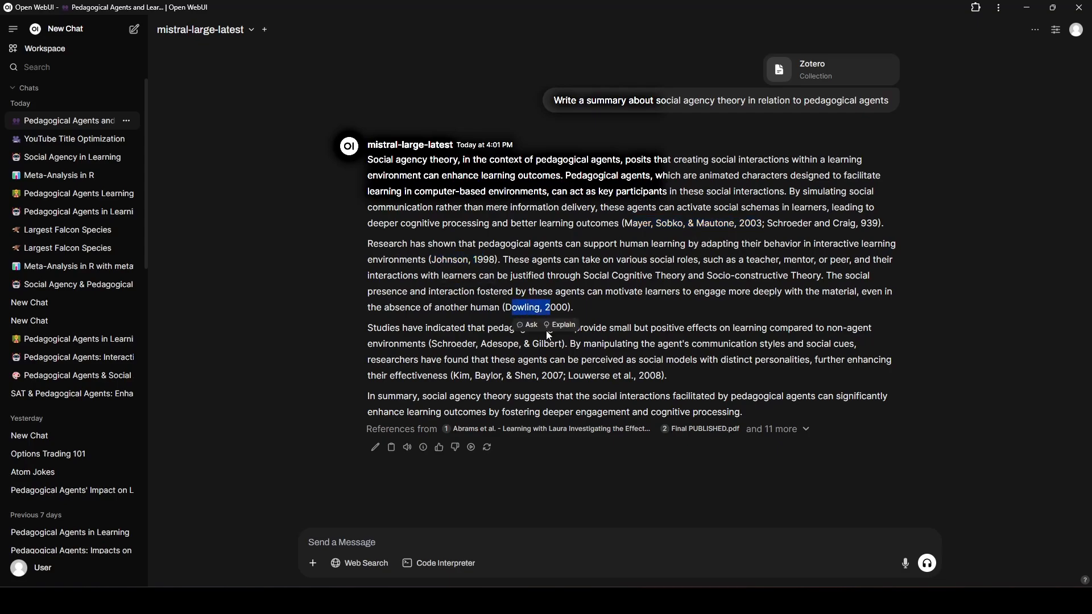
{"action": "left_click", "coordinate": [607, 340]}
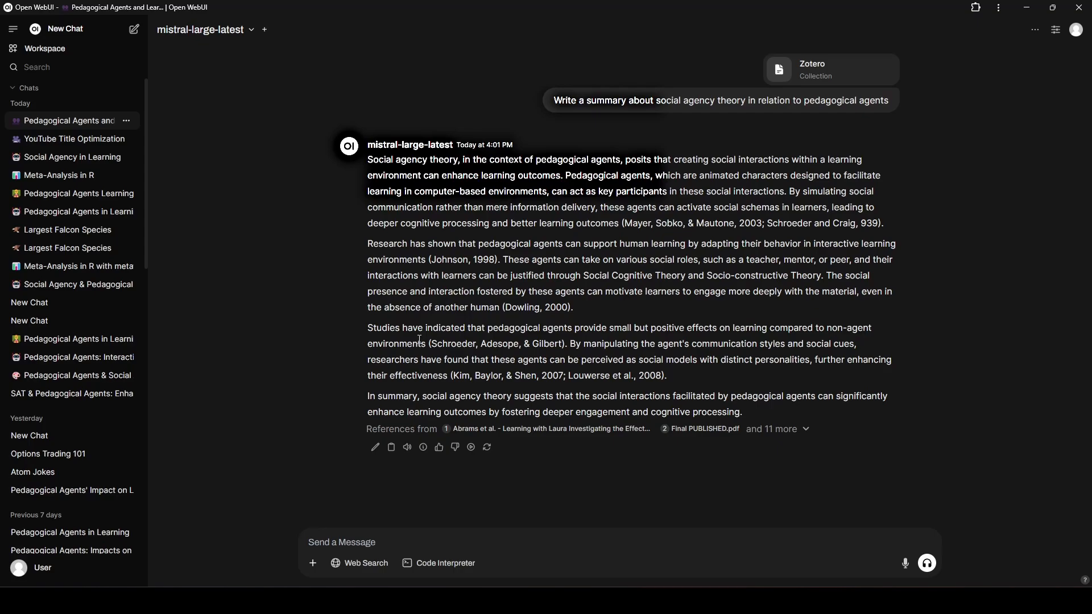
{"action": "left_click_drag", "start_coordinate": [420, 339], "coordinate": [563, 344]}
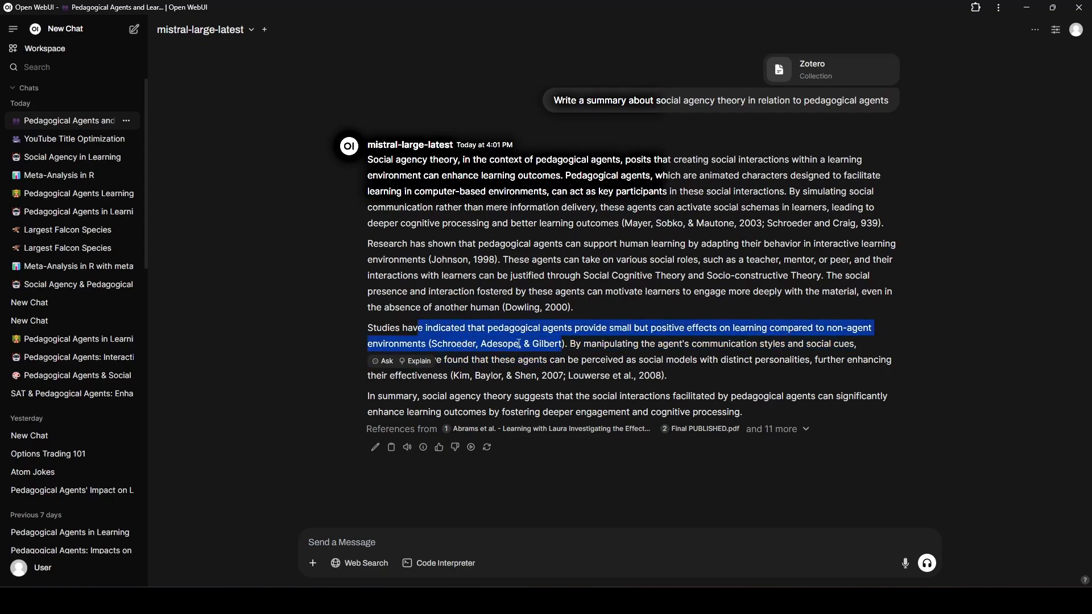
{"action": "left_click", "coordinate": [562, 344]}
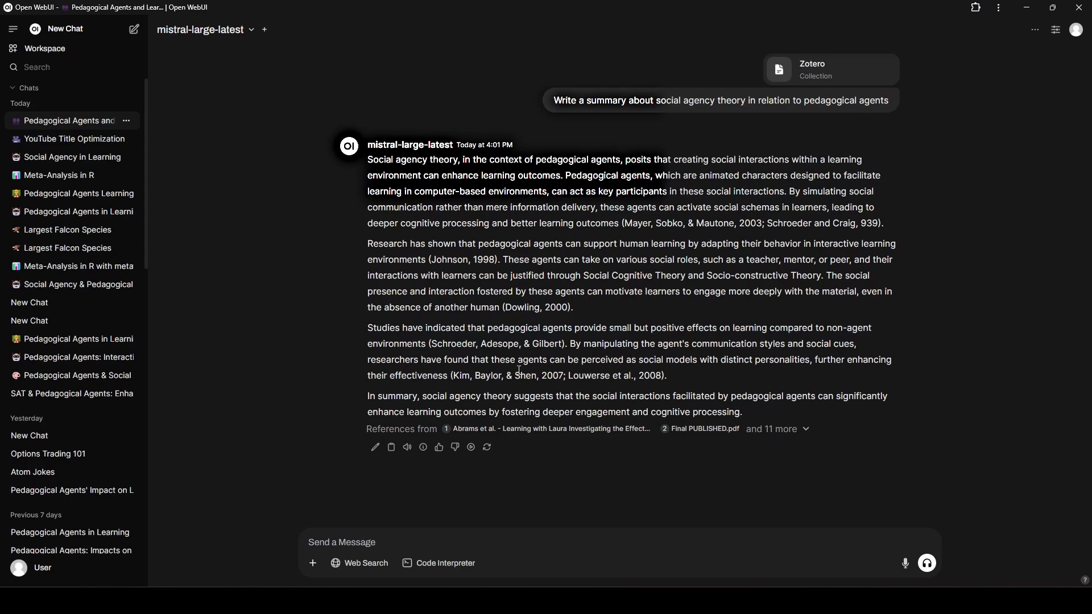
{"action": "left_click_drag", "start_coordinate": [513, 376], "coordinate": [670, 376]}
{"action": "left_click", "coordinate": [444, 360]}
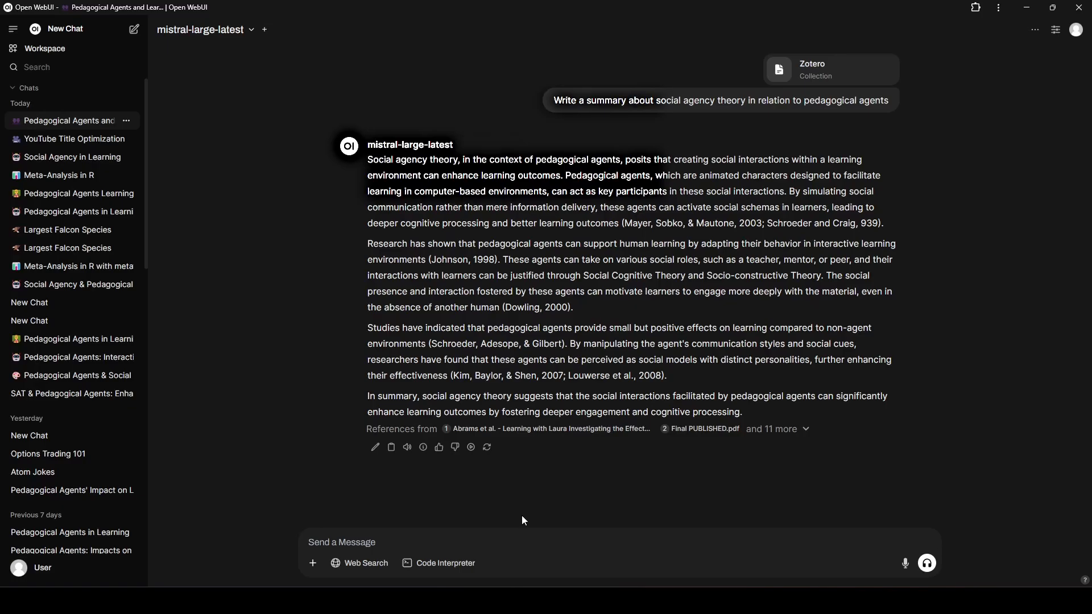
Switch to the web browser, closing the snowflake-arctic-embed2 page and viewing the Mistral AI website.
{"action": "left_click", "coordinate": [516, 600]}
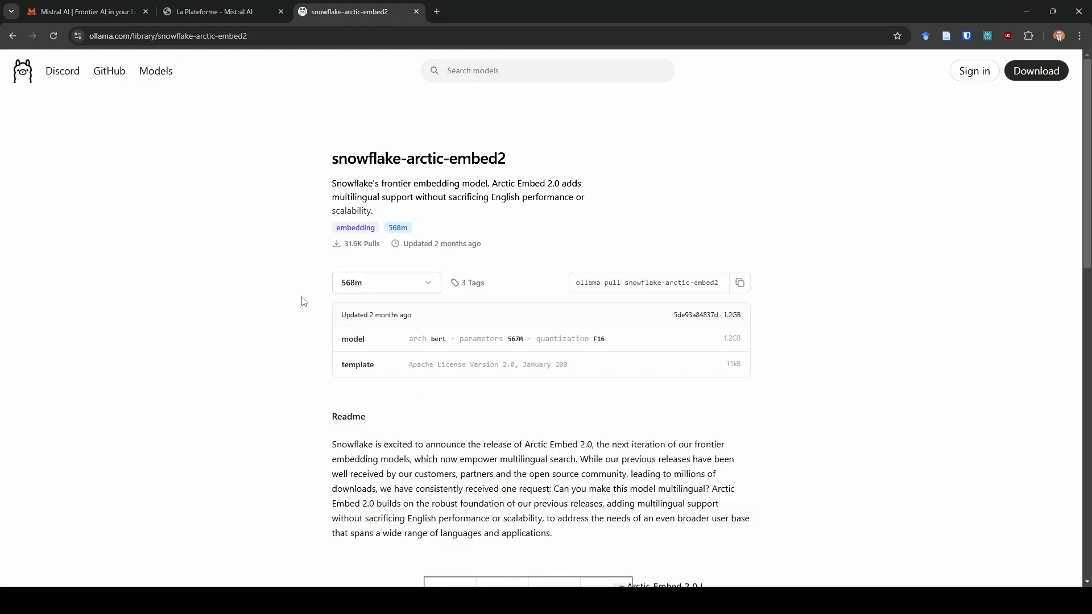
{"action": "left_click", "coordinate": [416, 11]}
{"action": "left_click", "coordinate": [37, 5]}
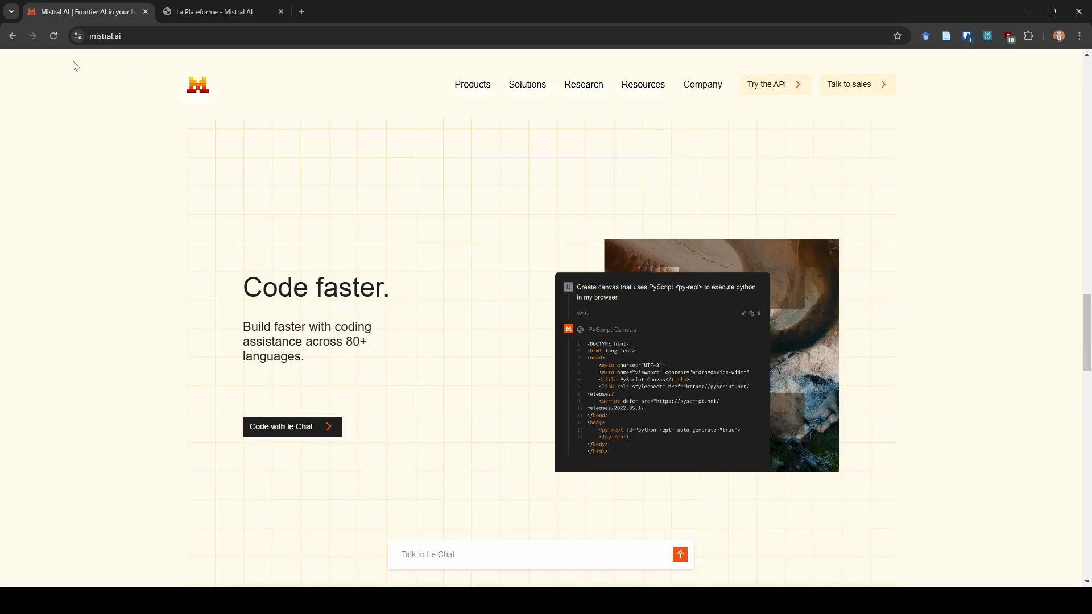
View the API keys page in Mistral's La Plateforme console and the La Plateforme subscription plan in the workspace settings.
{"action": "left_click", "coordinate": [206, 8]}
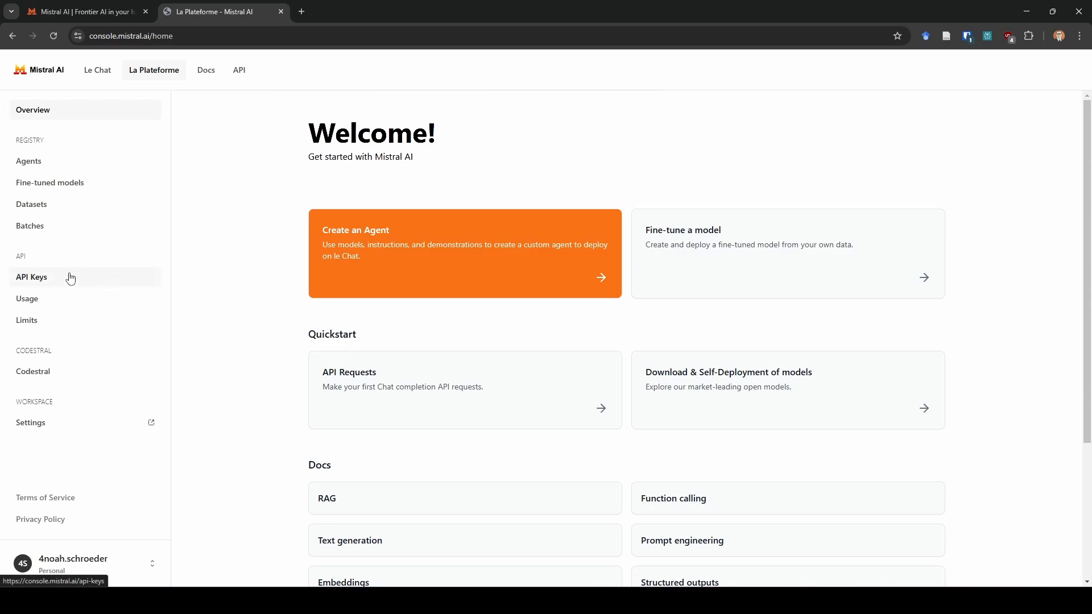
{"action": "left_click", "coordinate": [54, 279]}
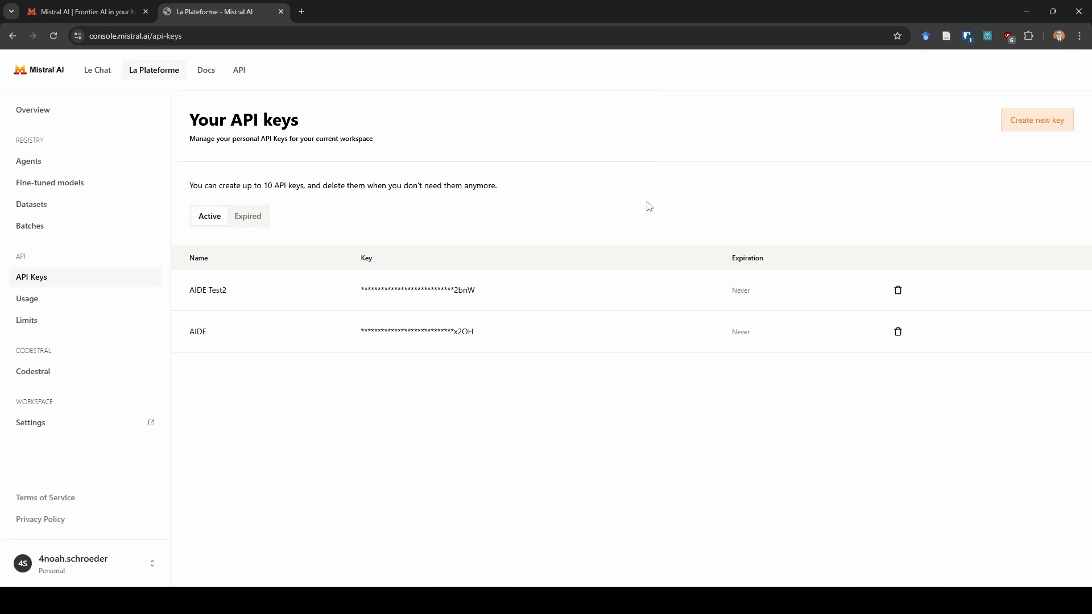
{"action": "left_click", "coordinate": [85, 429]}
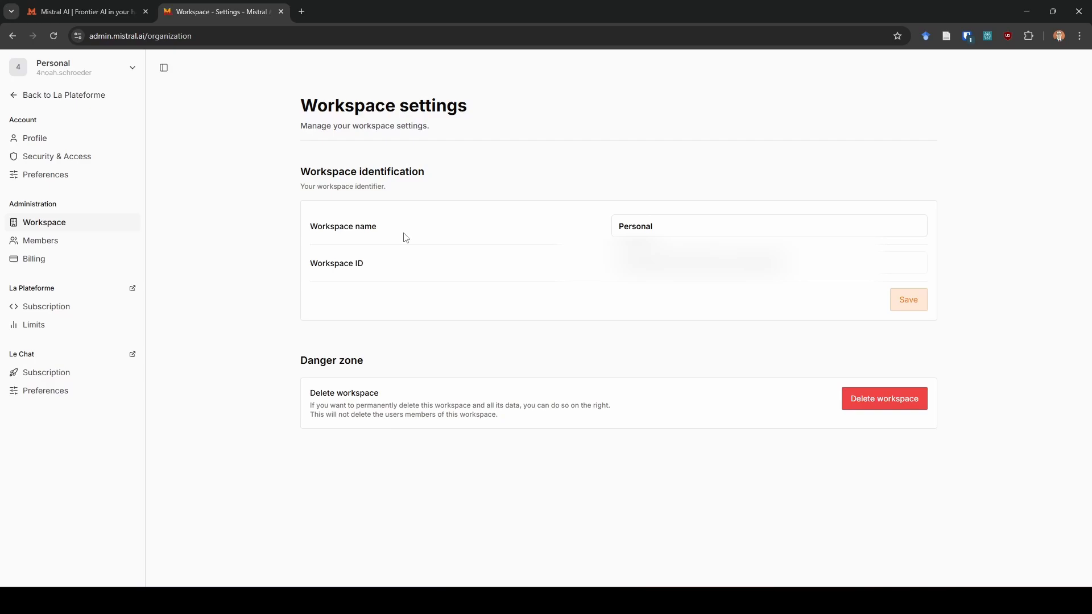
{"action": "left_click", "coordinate": [45, 316]}
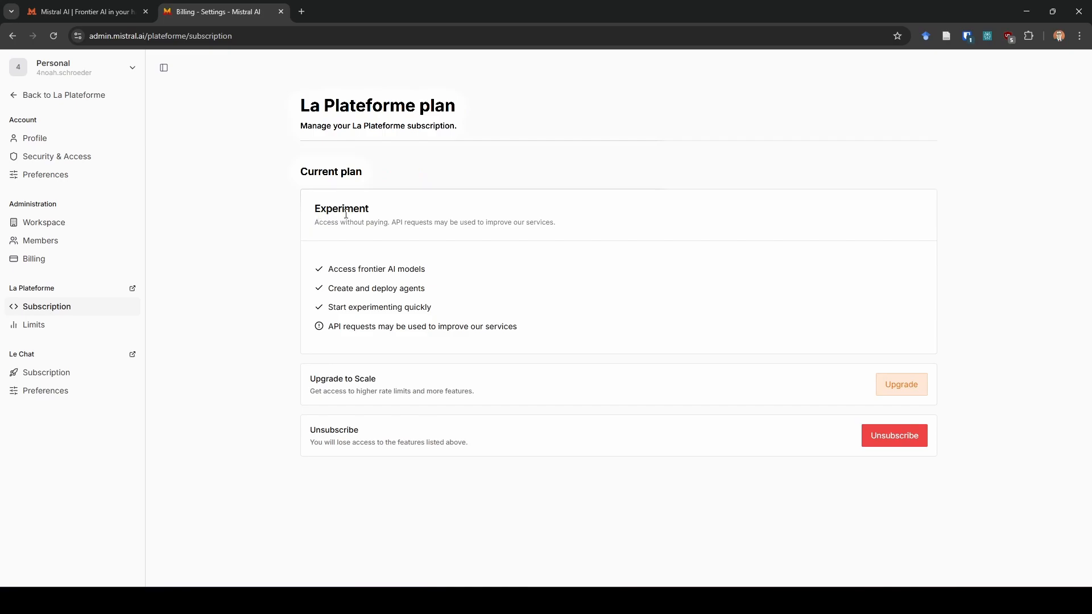
Examine the Experiment plan's note about API request usage, and return to the API keys page in La Plateforme.
{"action": "left_click_drag", "start_coordinate": [319, 224], "coordinate": [554, 221]}
{"action": "left_click", "coordinate": [398, 234]}
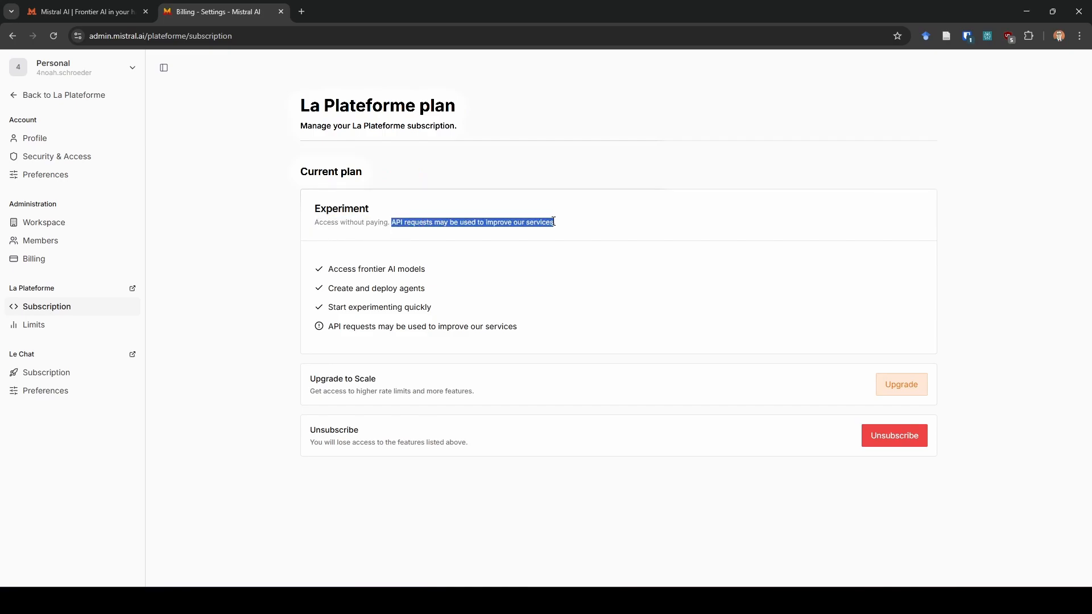
{"action": "left_click", "coordinate": [554, 232]}
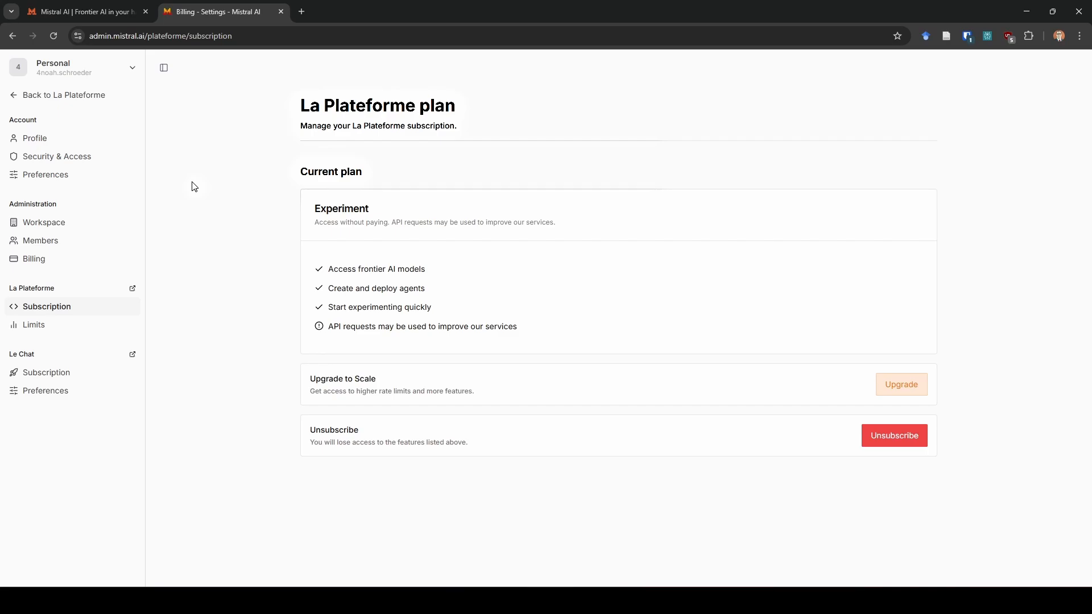
{"action": "left_click", "coordinate": [63, 96]}
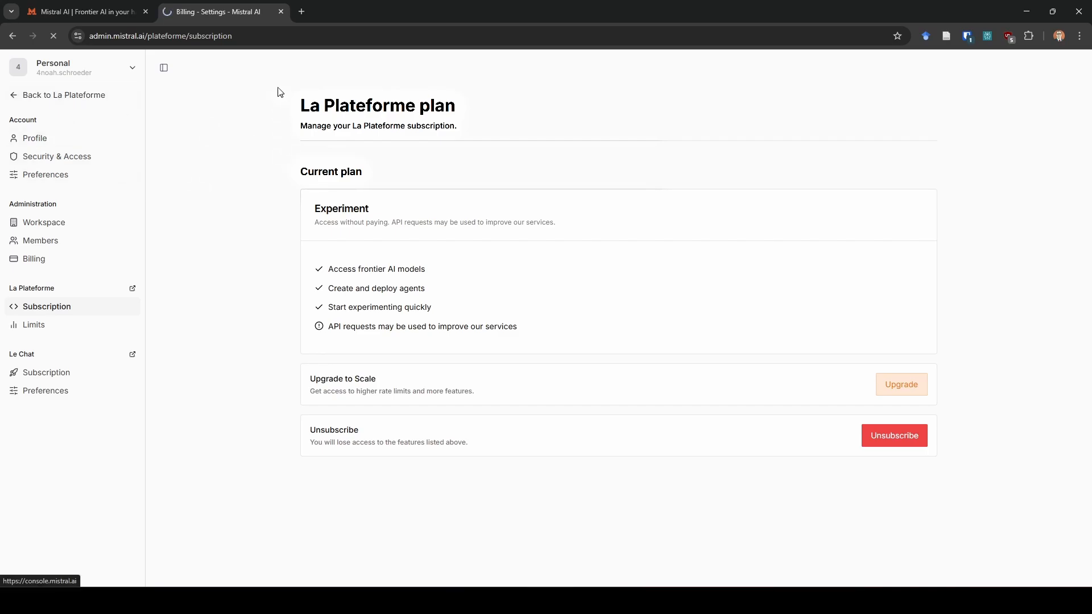
{"action": "left_click", "coordinate": [62, 283]}
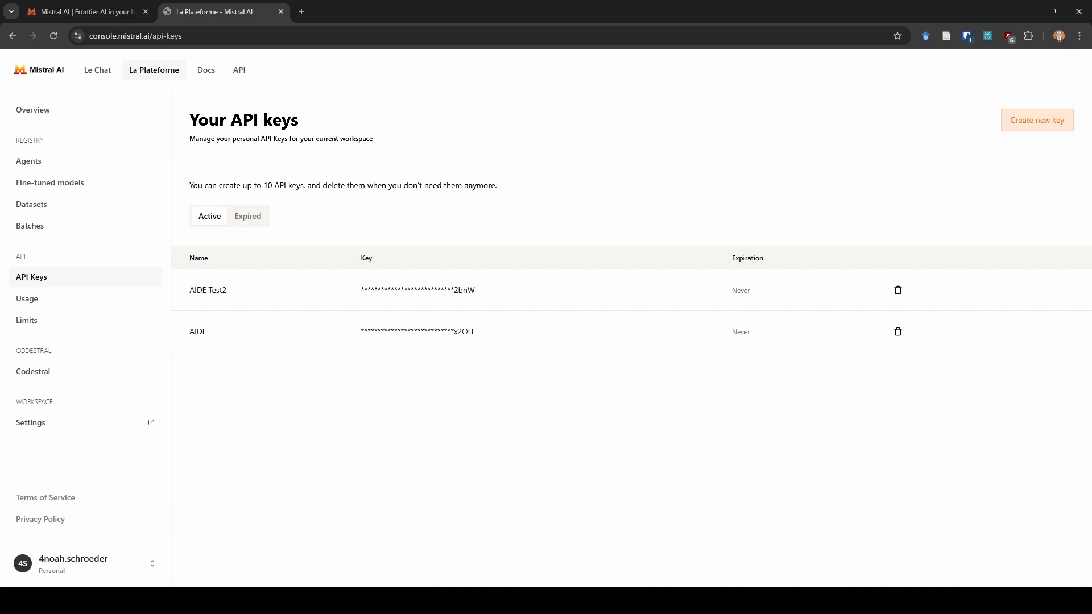
{"action": "left_click", "coordinate": [785, 600]}
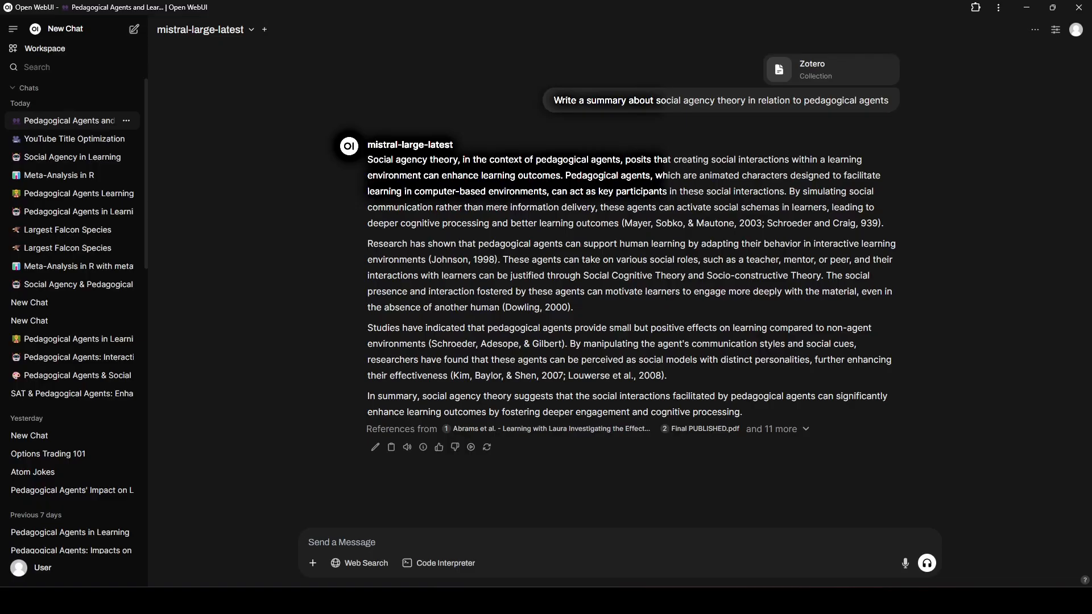
{"action": "left_click", "coordinate": [1076, 40]}
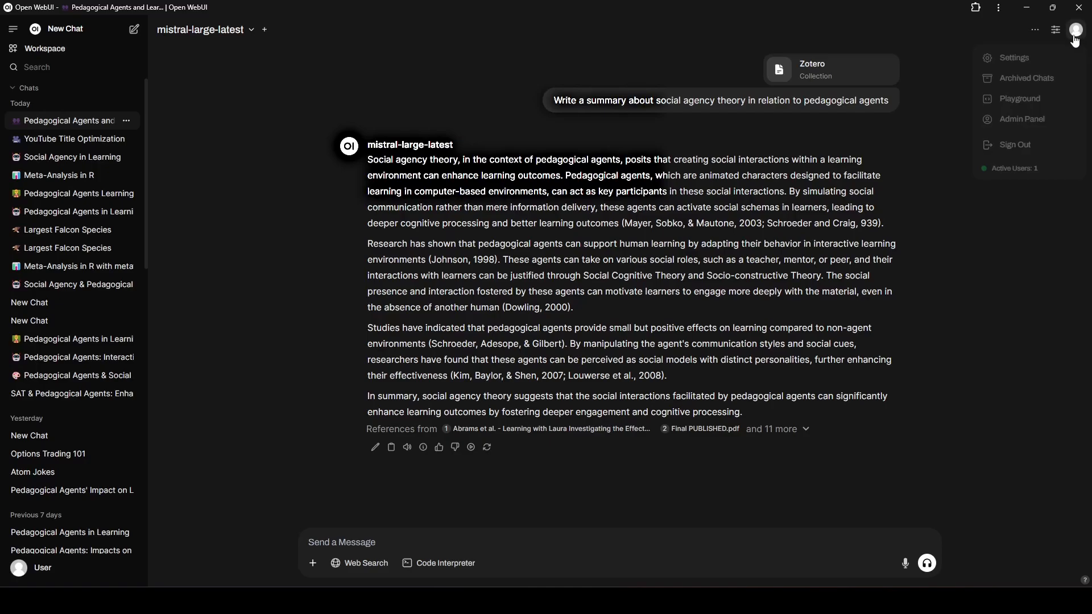
{"action": "left_click", "coordinate": [1049, 120]}
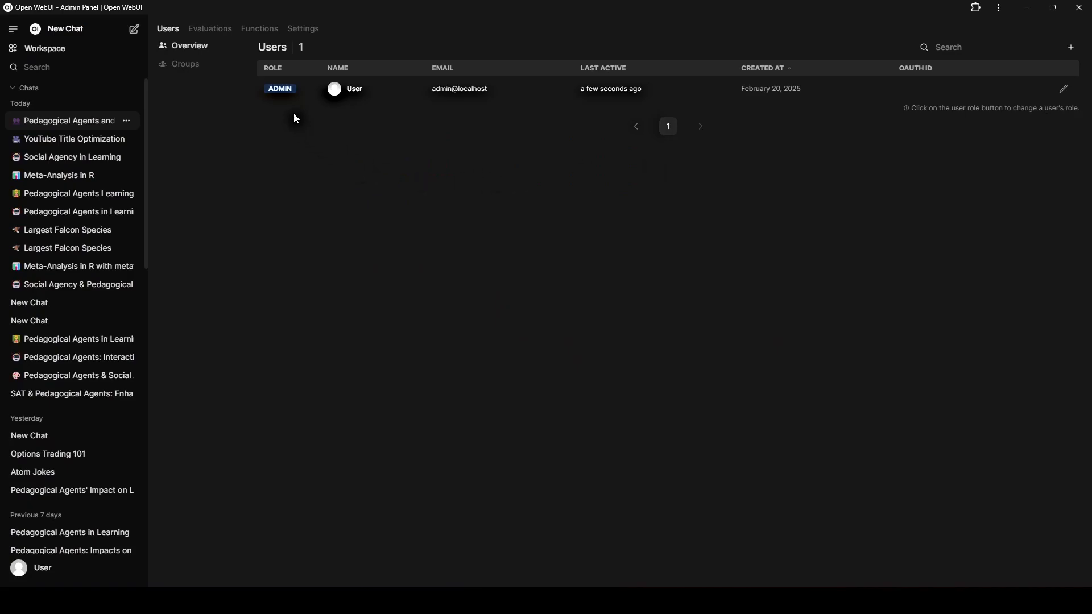
{"action": "left_click", "coordinate": [304, 30]}
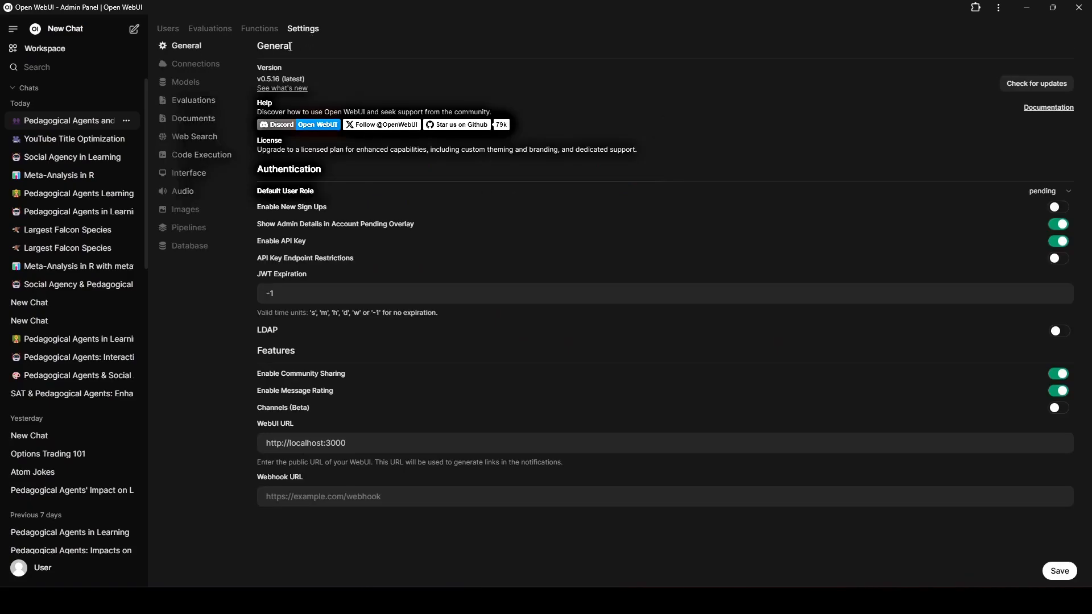
{"action": "left_click", "coordinate": [206, 70]}
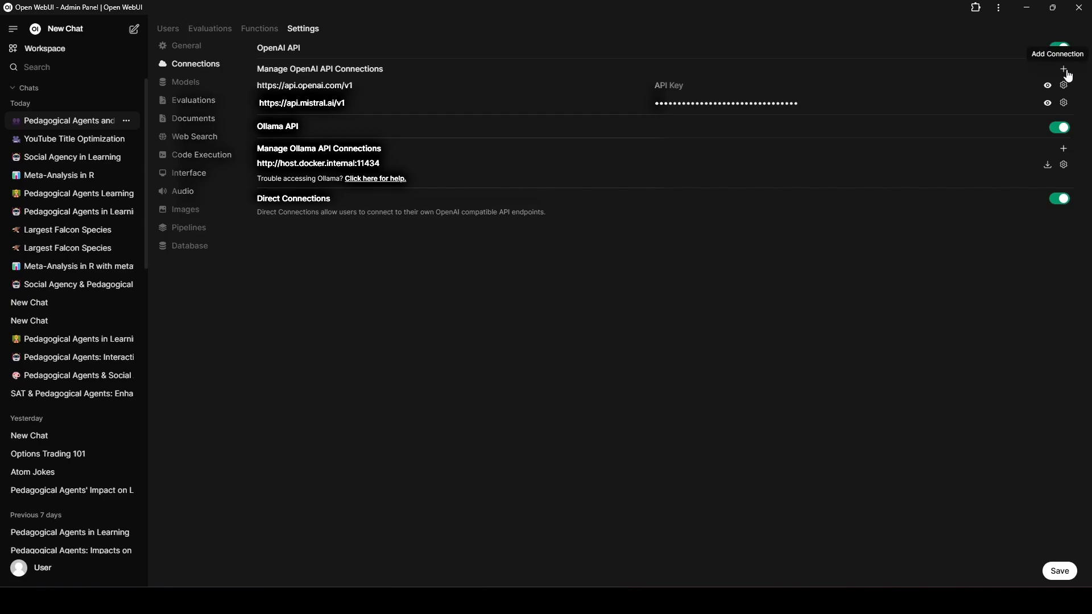
{"action": "left_click", "coordinate": [1064, 103]}
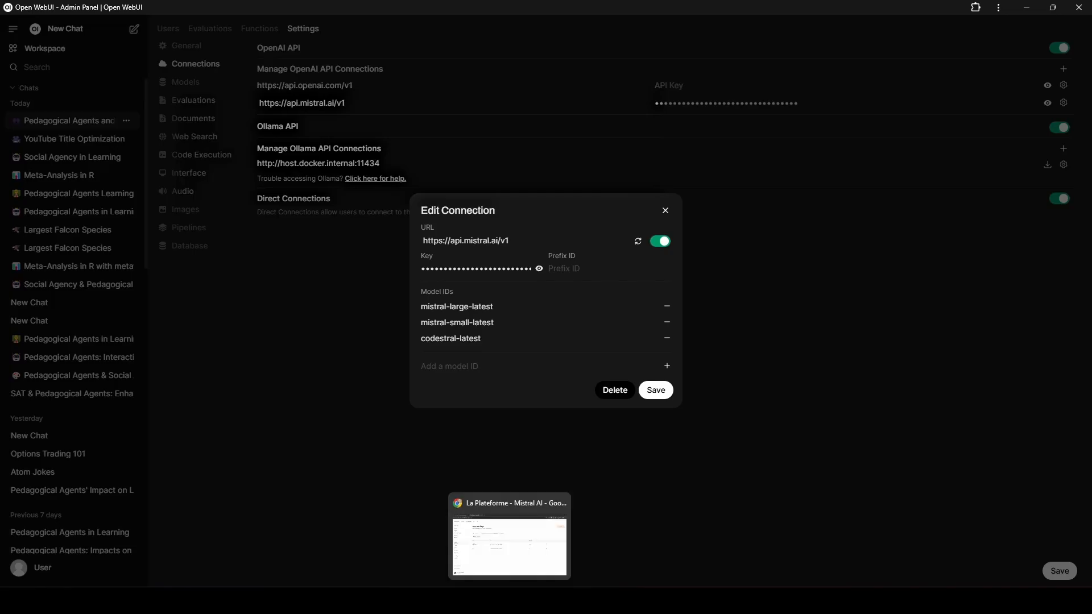
Switch to the web browser and view the API versioning list in the models overview of Mistral's documentation.
{"action": "left_click", "coordinate": [509, 601]}
{"action": "left_click", "coordinate": [207, 70]}
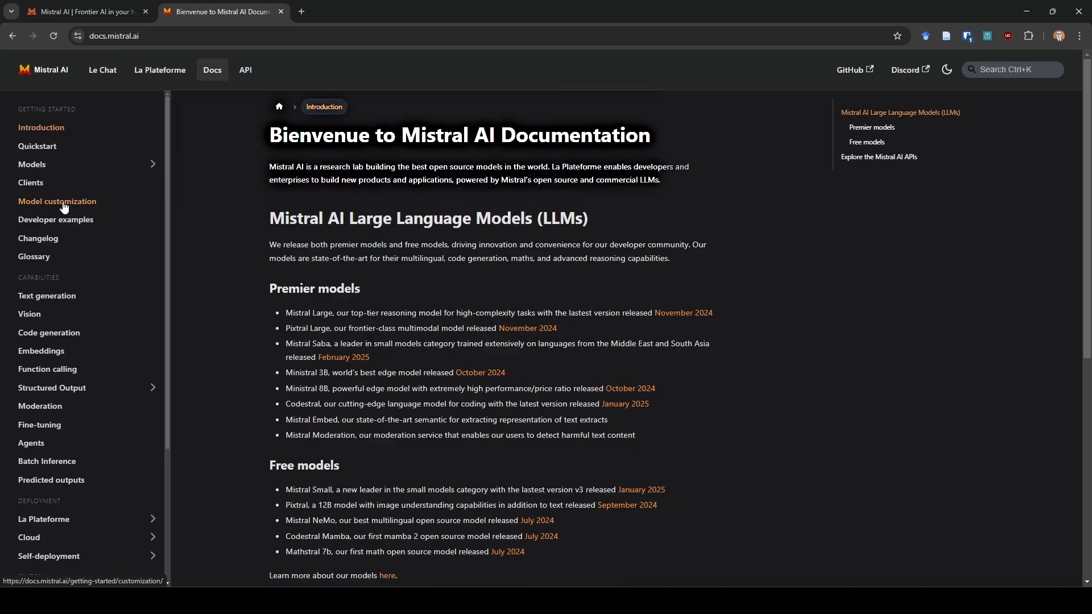
{"action": "left_click", "coordinate": [69, 166]}
{"action": "left_click", "coordinate": [116, 202]}
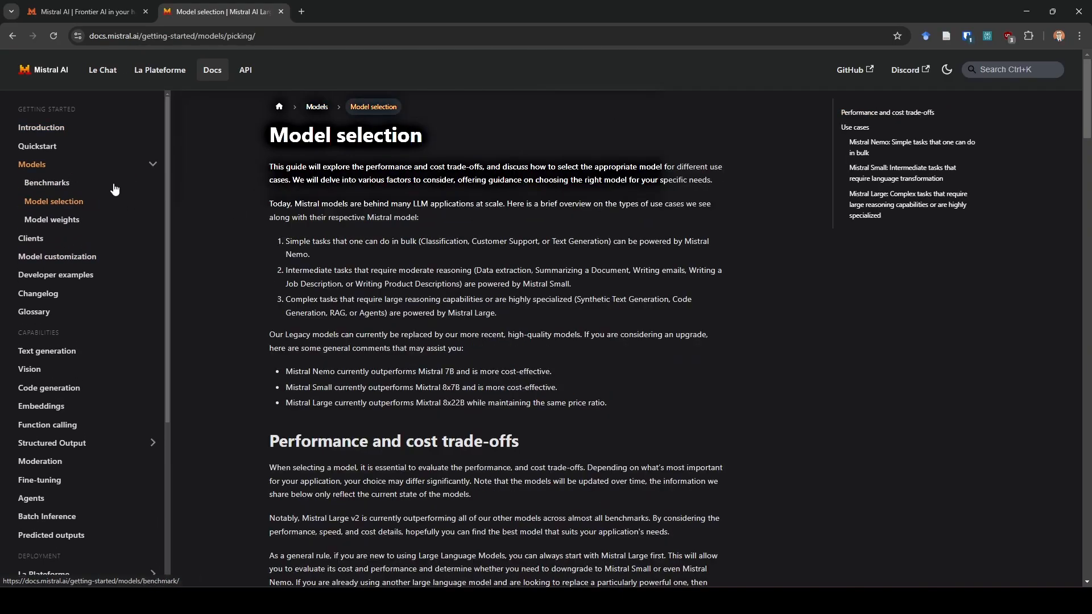
{"action": "left_click", "coordinate": [111, 170]}
{"action": "scroll", "coordinate": [590, 312], "scroll_direction": "down", "scroll_amount": 10}
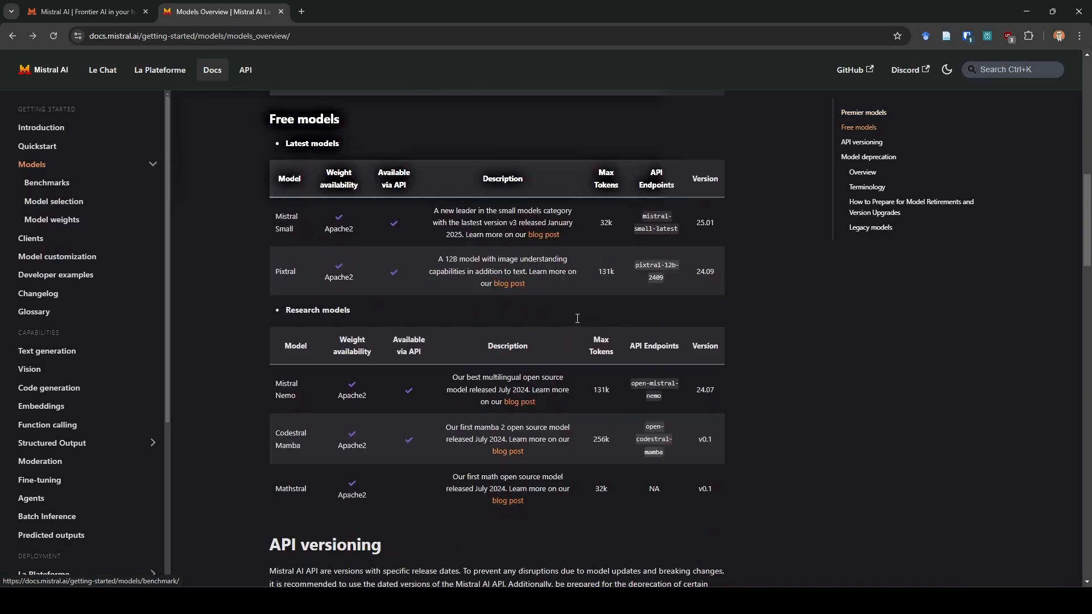
{"action": "scroll", "coordinate": [577, 318], "scroll_direction": "down", "scroll_amount": 8}
{"action": "scroll", "coordinate": [288, 294], "scroll_direction": "up", "scroll_amount": 2}
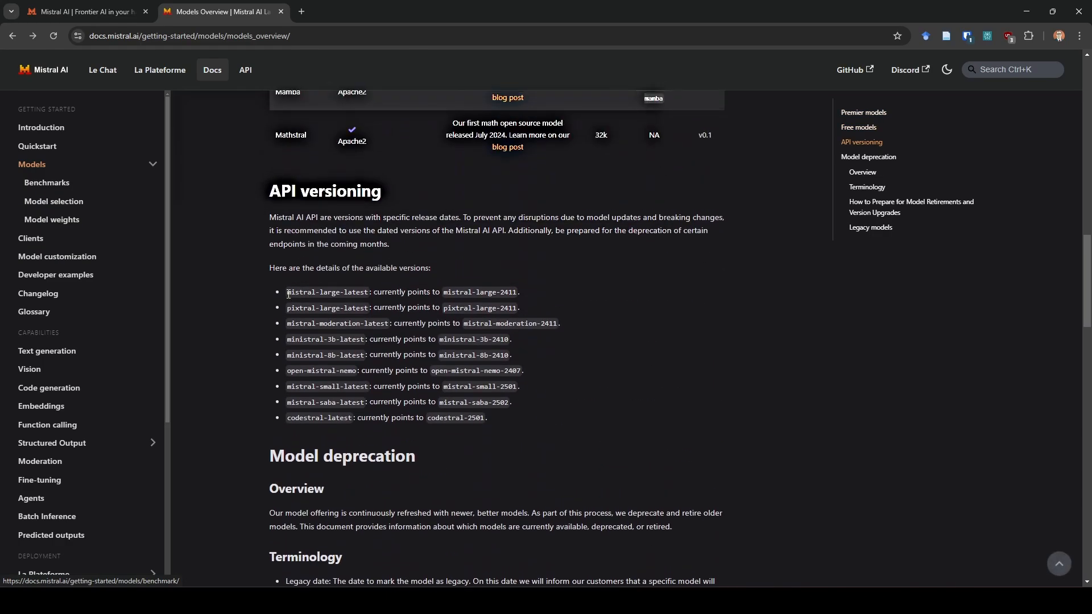
Highlight the mistral-large-latest and pixtral-large-latest model IDs, and return to Open WebUI to close the Mistral connection editor.
{"action": "left_click_drag", "start_coordinate": [288, 294], "coordinate": [355, 293]}
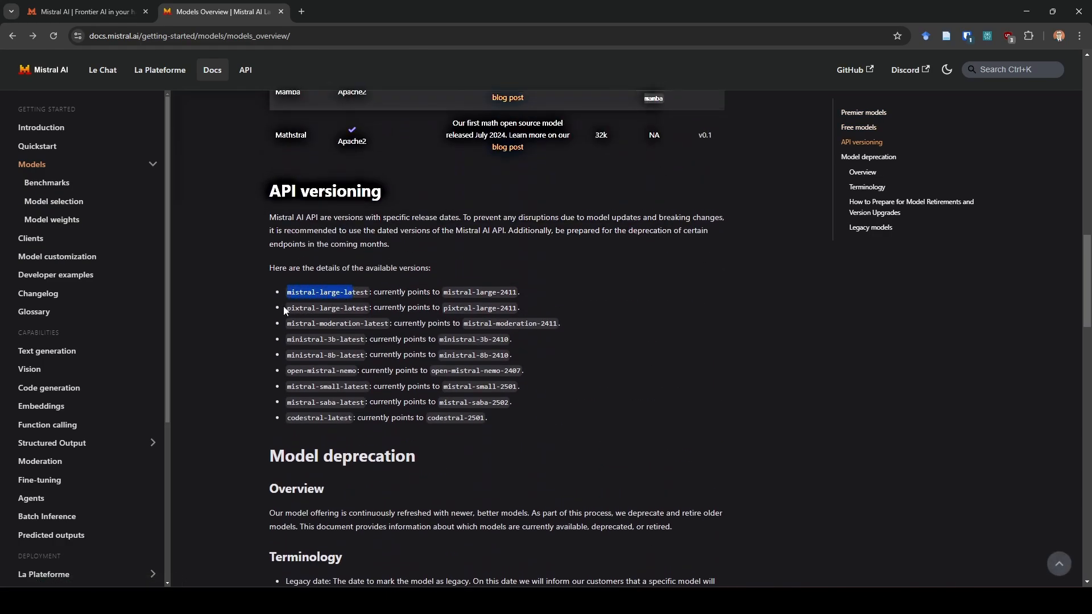
{"action": "left_click_drag", "start_coordinate": [287, 311], "coordinate": [371, 309]}
{"action": "left_click", "coordinate": [422, 319]}
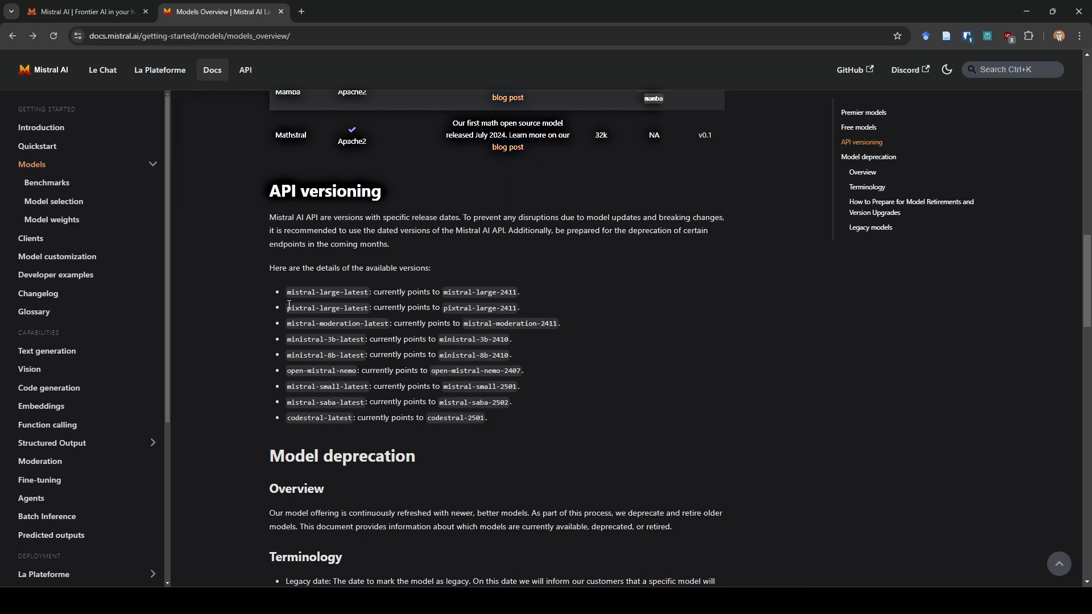
{"action": "left_click_drag", "start_coordinate": [287, 292], "coordinate": [367, 292]}
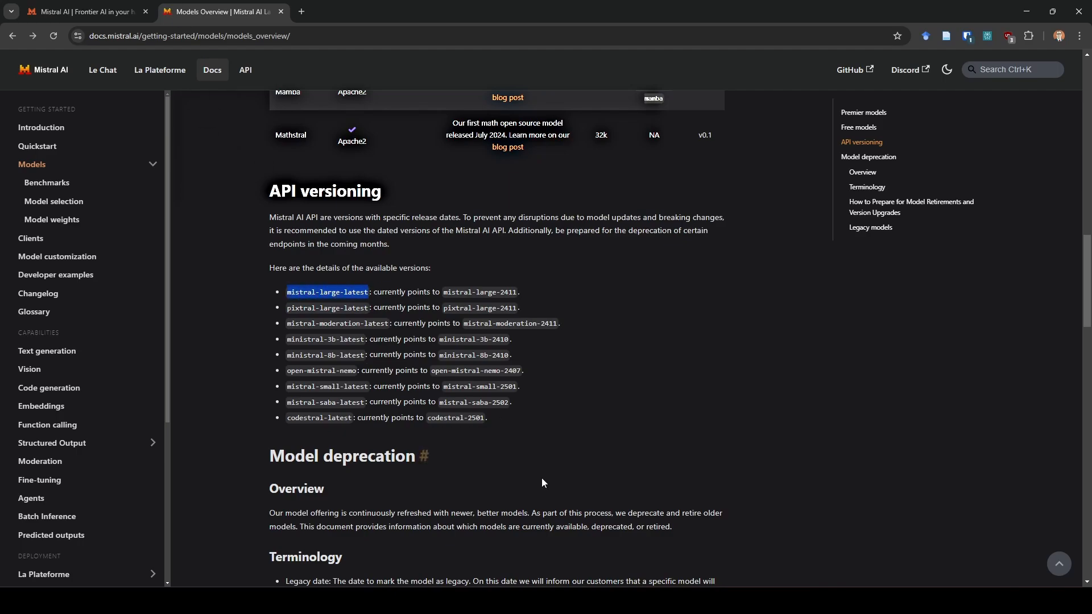
{"action": "left_click", "coordinate": [792, 600]}
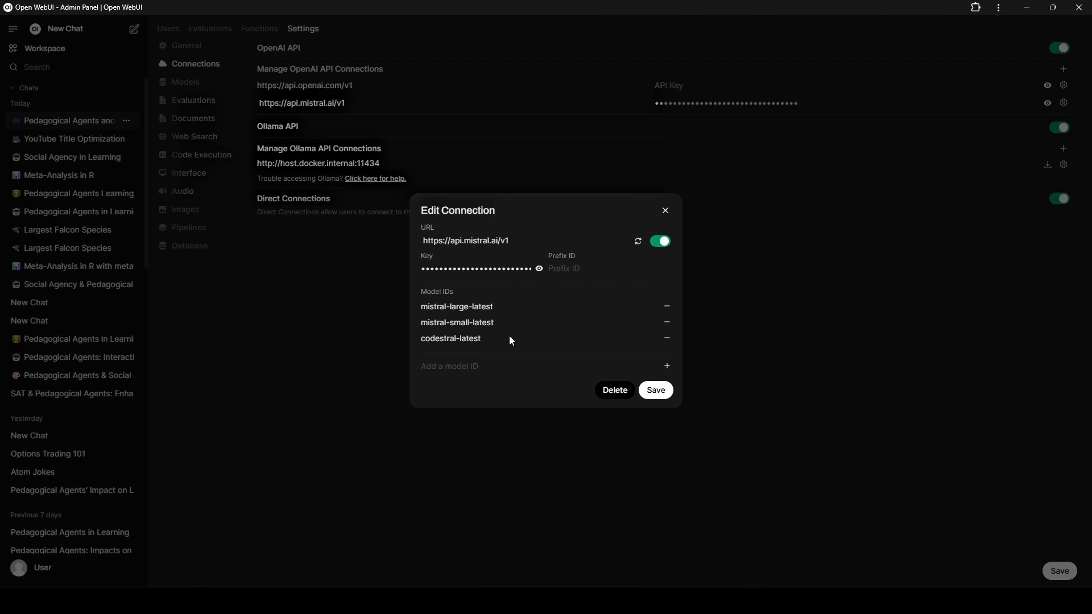
{"action": "left_click", "coordinate": [298, 374]}
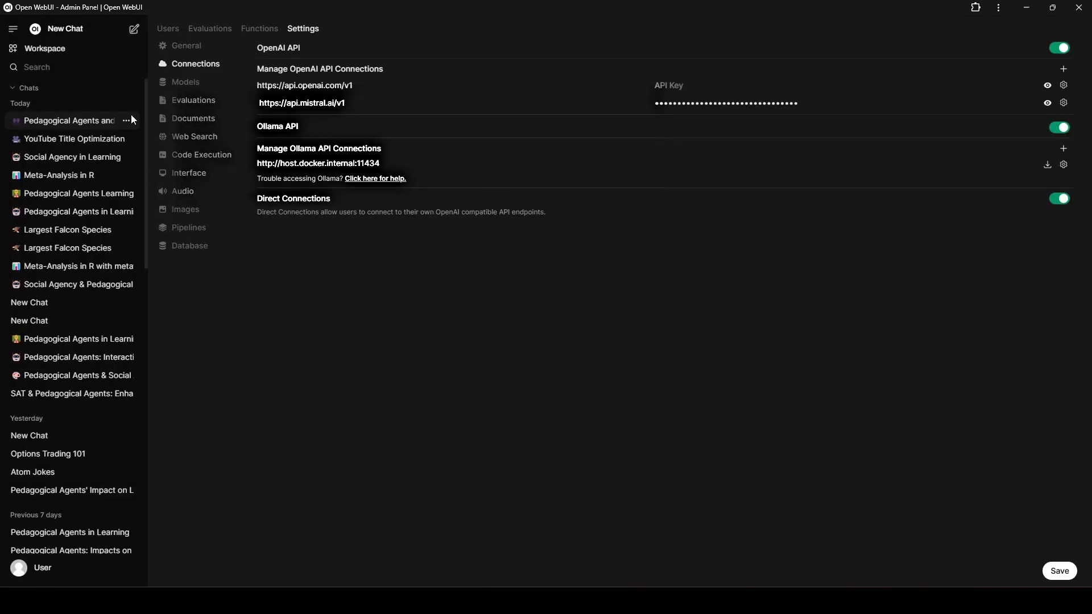
Start a new chat with the mistral-small-latest model and attach the Zotero collection to the message.
{"action": "left_click", "coordinate": [135, 30]}
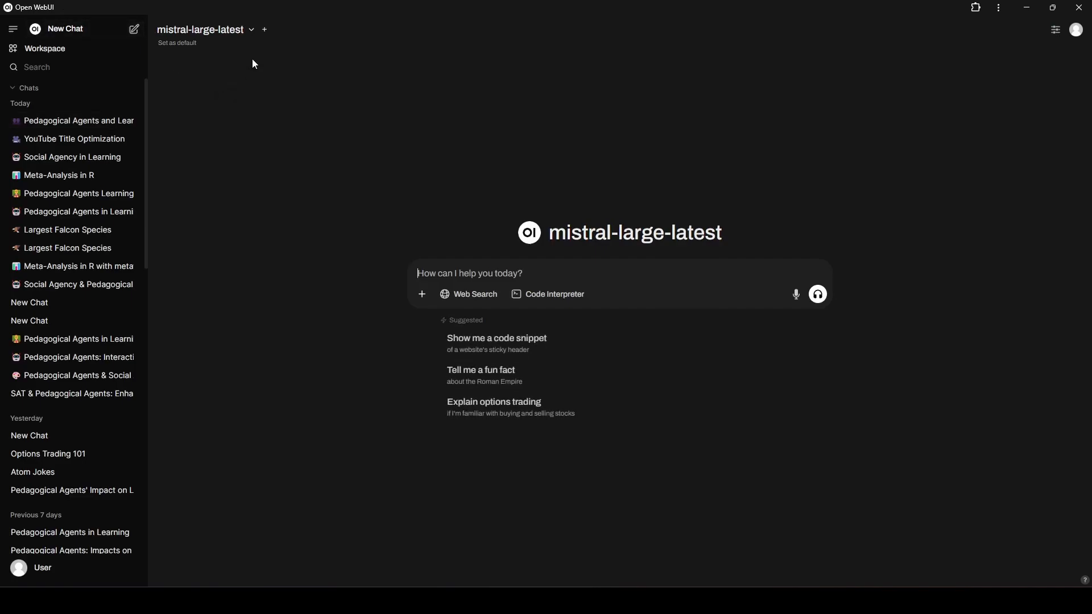
{"action": "left_click", "coordinate": [238, 35]}
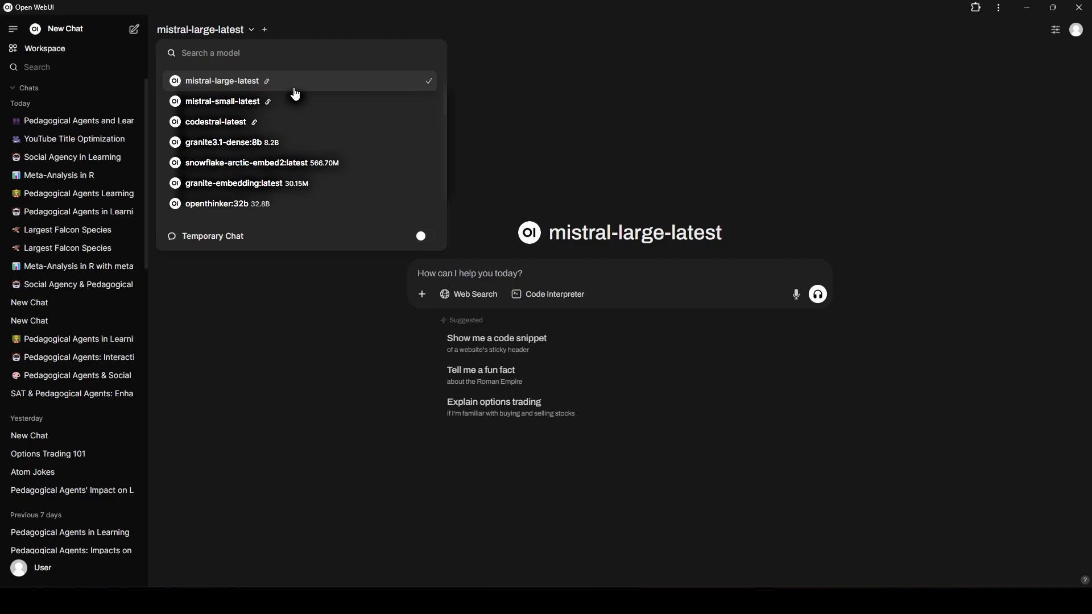
{"action": "left_click", "coordinate": [533, 119]}
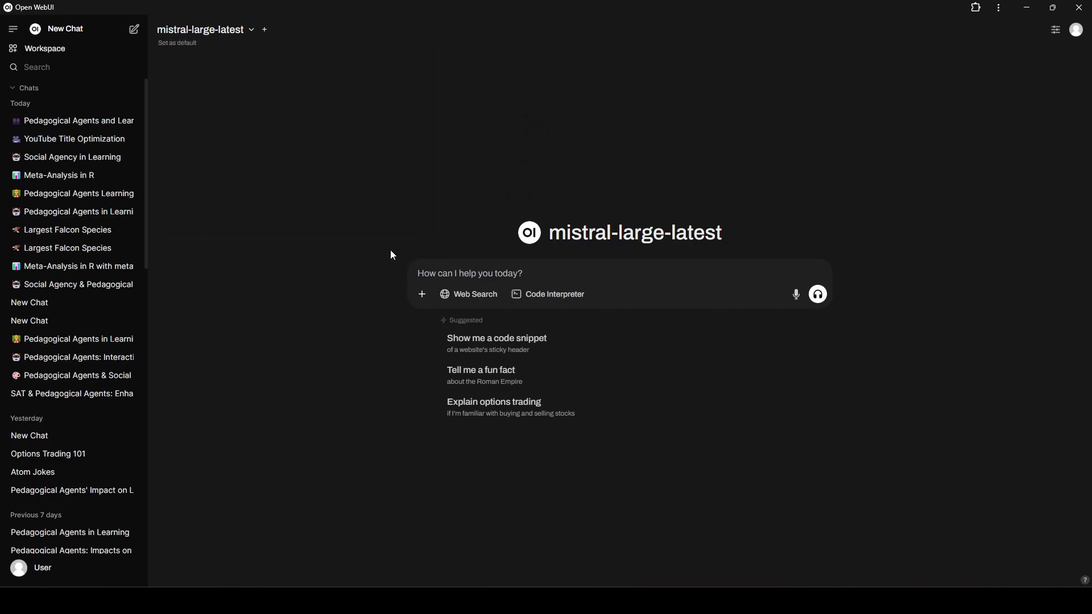
{"action": "left_click", "coordinate": [243, 29]}
{"action": "left_click", "coordinate": [230, 100]}
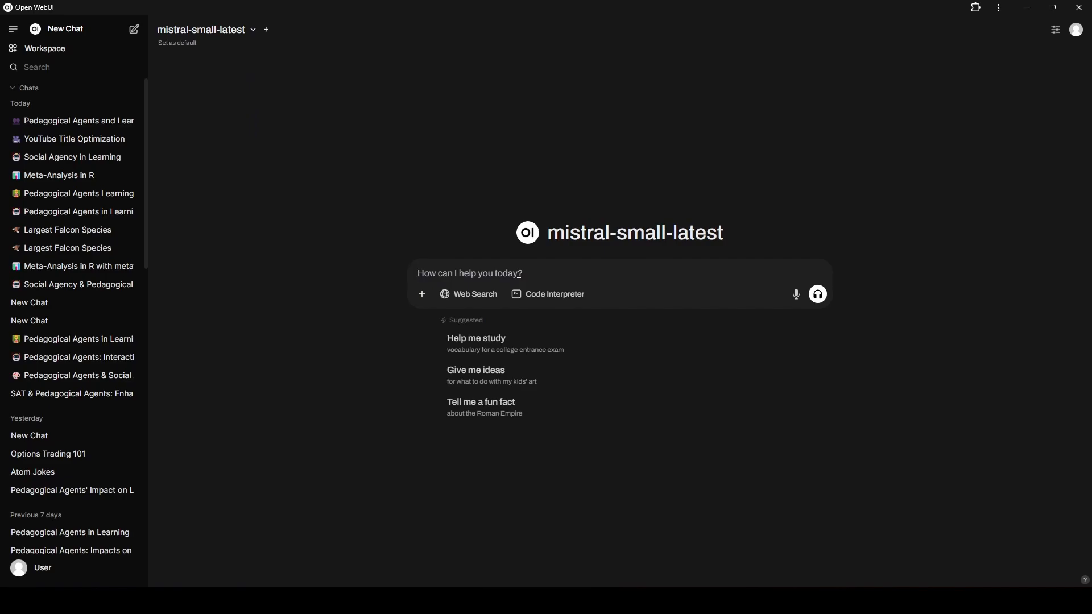
{"action": "type", "text": "#zo"}
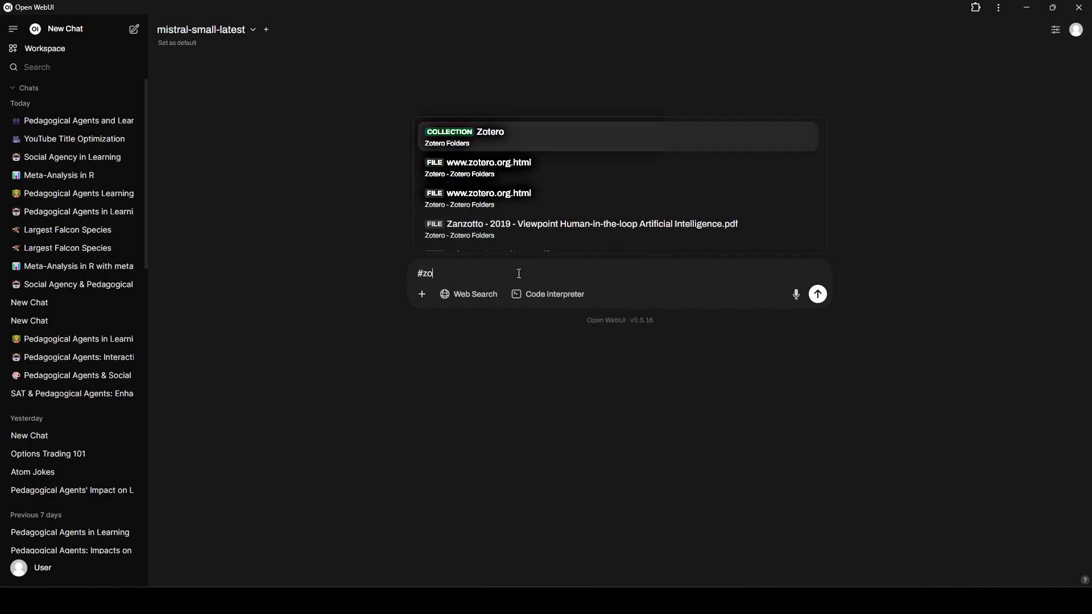
{"action": "key", "text": "Return"}
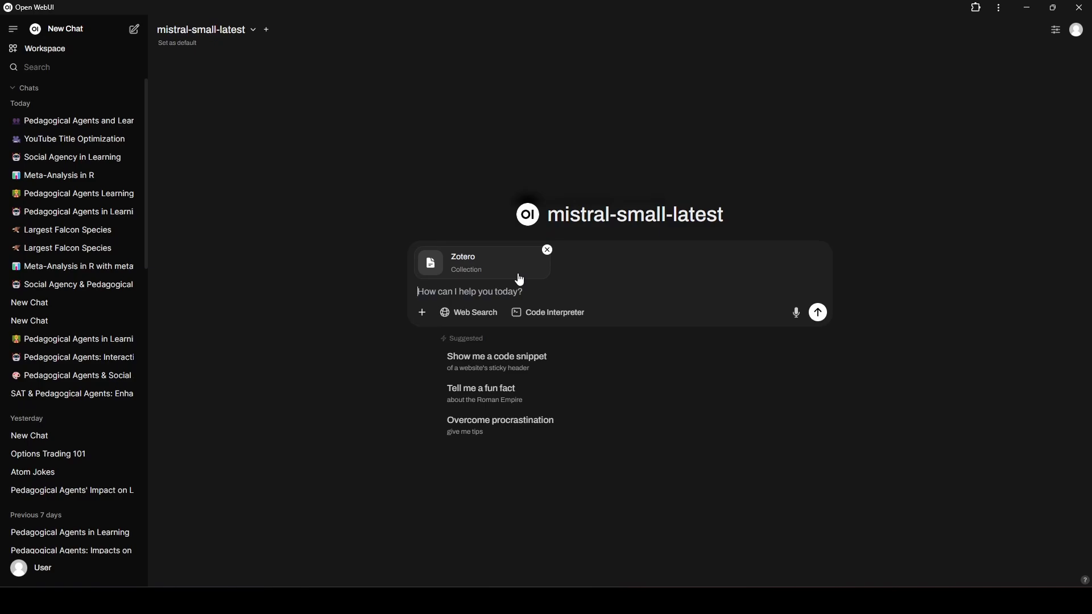
Send the prompt "what are the impacts of pedagogical agents on learning? Do they help or hinder learning?".
{"action": "type", "text": "what are hte"}
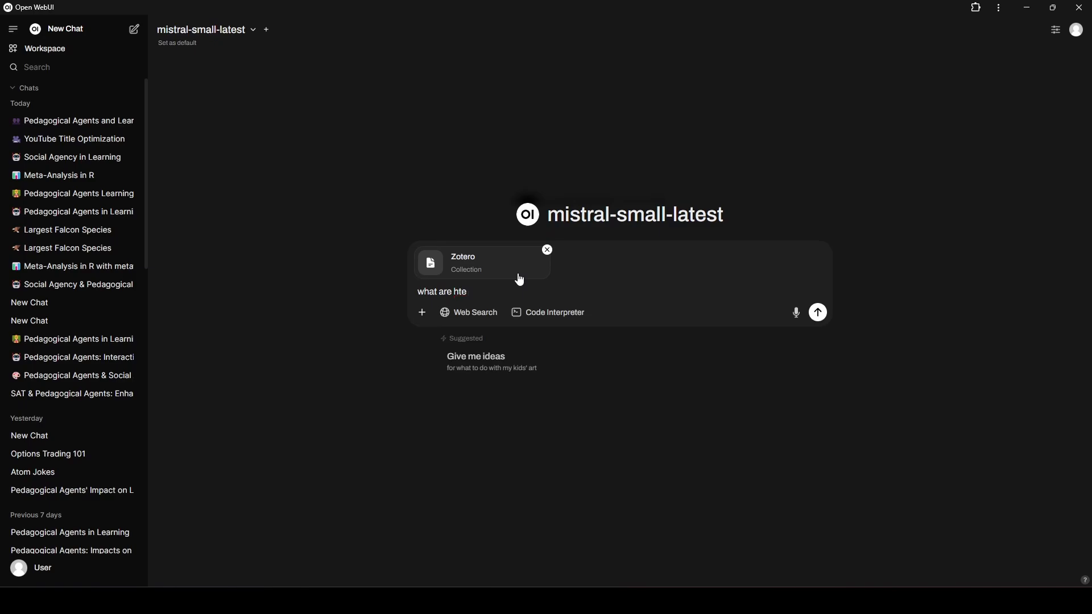
{"action": "key", "text": "BackSpace"}
{"action": "key", "text": "BackSpace"}
{"action": "key", "text": "BackSpace"}
{"action": "type", "text": "the impacts of pedagogical agents on learning"}
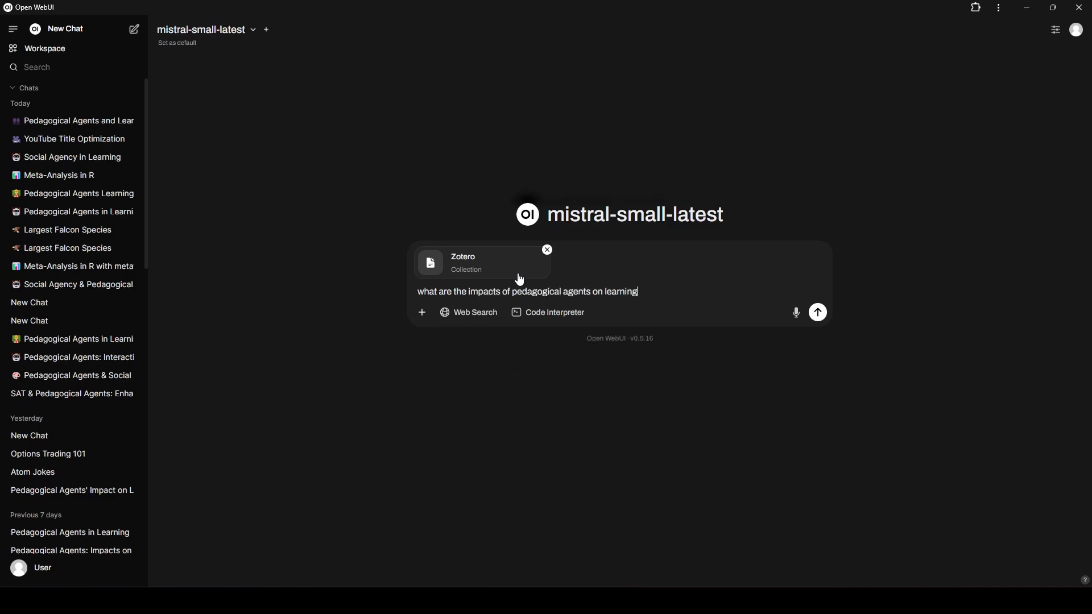
{"action": "type", "text": "? Do they p"}
{"action": "type", "text": "elp or hinder learning?"}
{"action": "key", "text": "Return"}
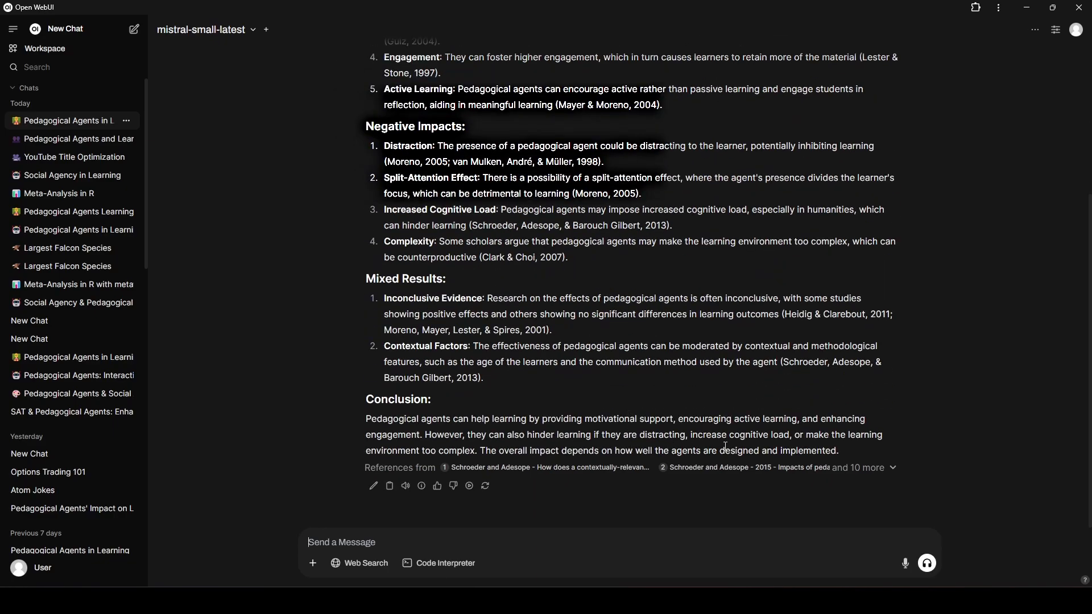
Review the generated answer on pedagogical agents' impacts, including its in-text citations and token usage.
{"action": "scroll", "coordinate": [722, 446], "scroll_direction": "up", "scroll_amount": 4}
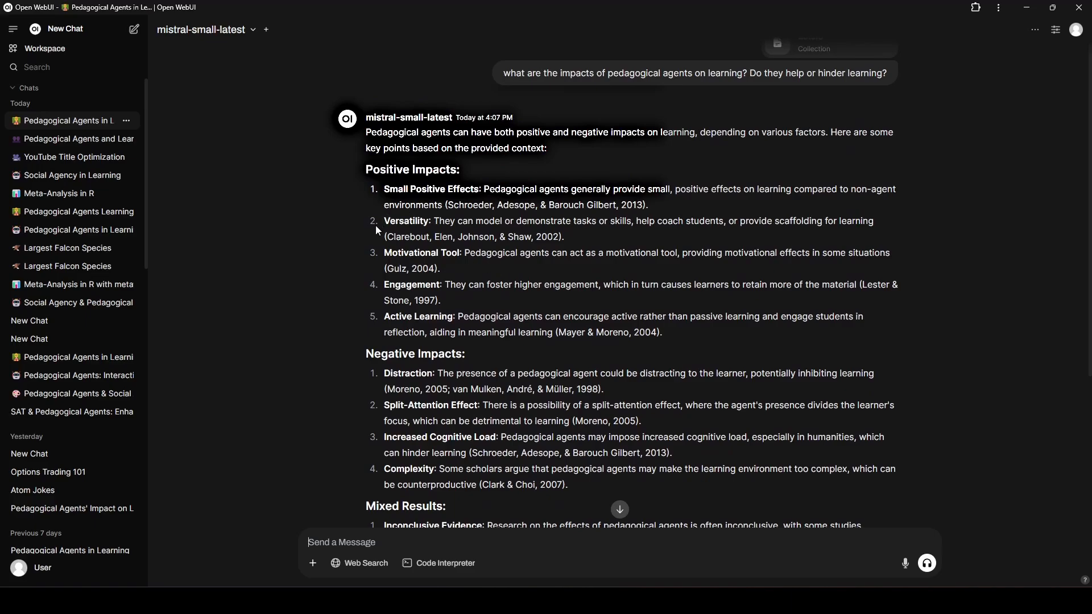
{"action": "scroll", "coordinate": [351, 240], "scroll_direction": "down", "scroll_amount": 4}
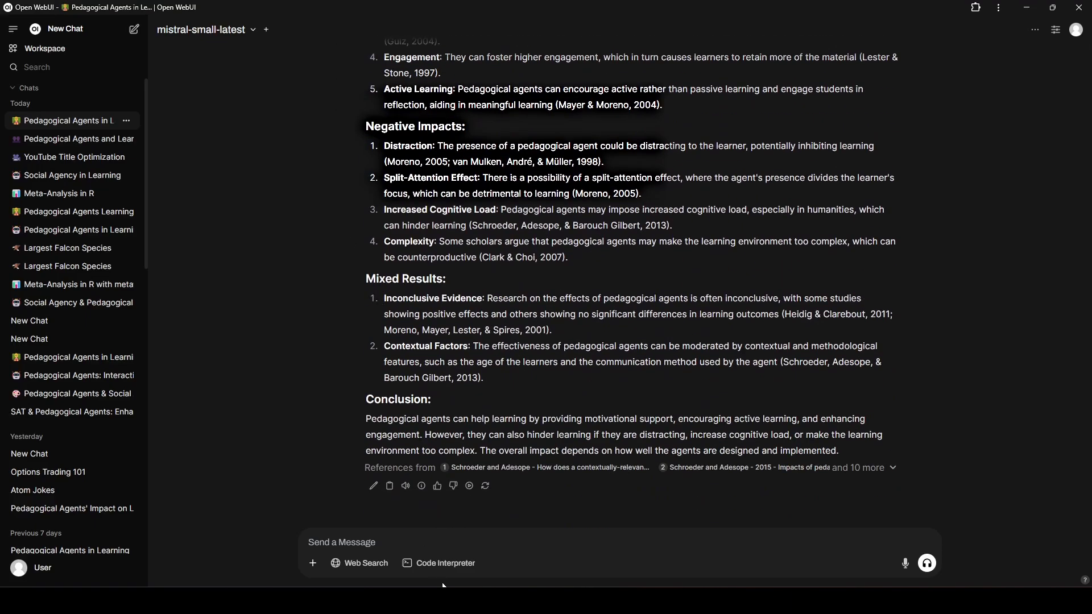
{"action": "mouse_move", "coordinate": [422, 493]}
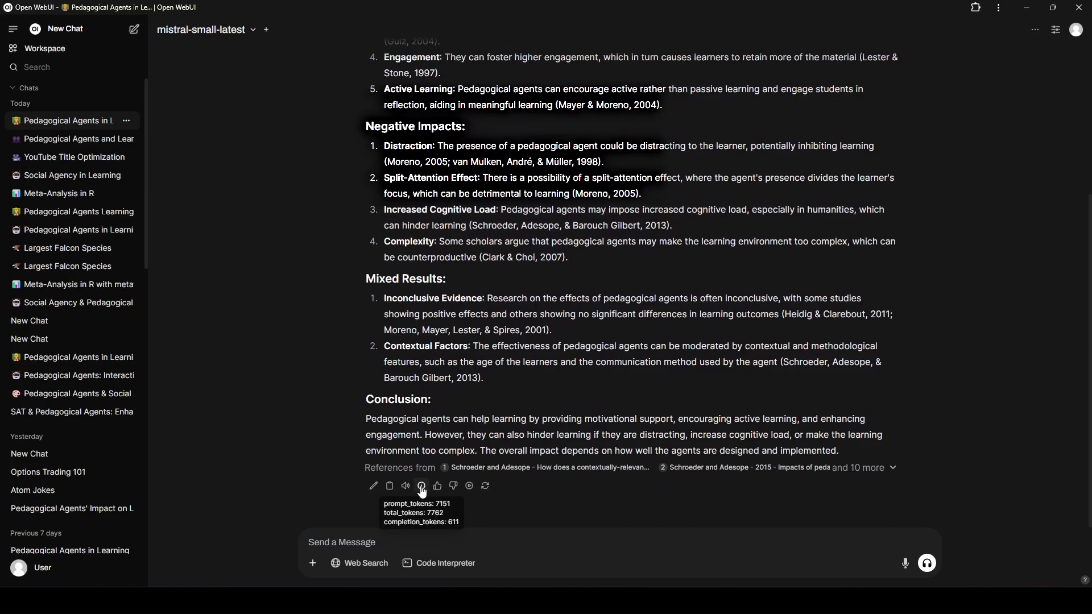
{"action": "scroll", "coordinate": [669, 307], "scroll_direction": "up", "scroll_amount": 5}
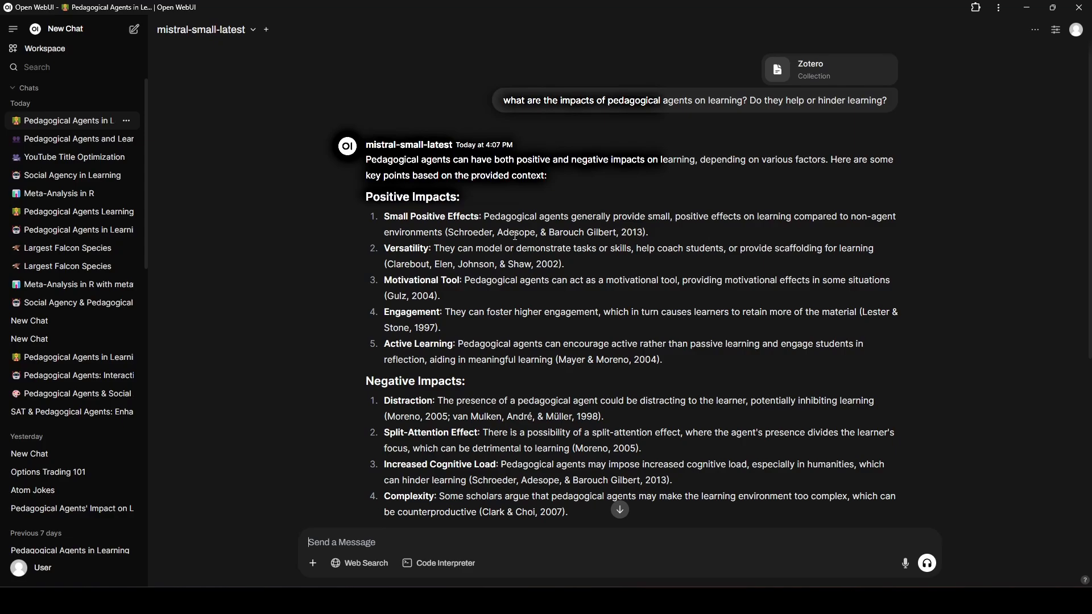
{"action": "scroll", "coordinate": [515, 236], "scroll_direction": "down", "scroll_amount": 2}
{"action": "scroll", "coordinate": [622, 351], "scroll_direction": "down", "scroll_amount": 3}
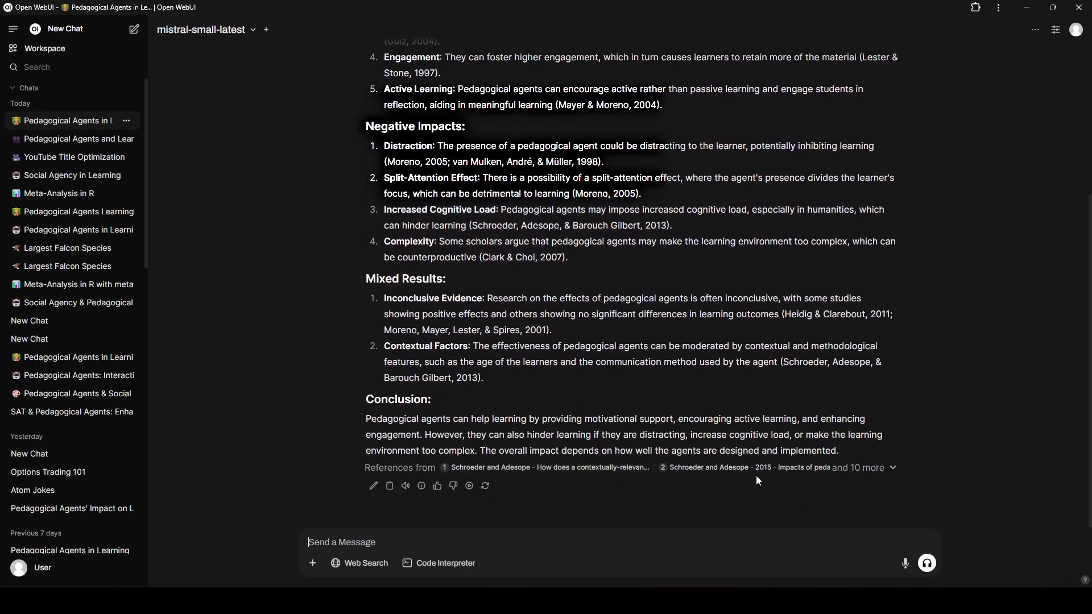
Expand the answer's reference list and inspect the citation details of the third reference, a 2014 systematic review.
{"action": "left_click", "coordinate": [878, 468]}
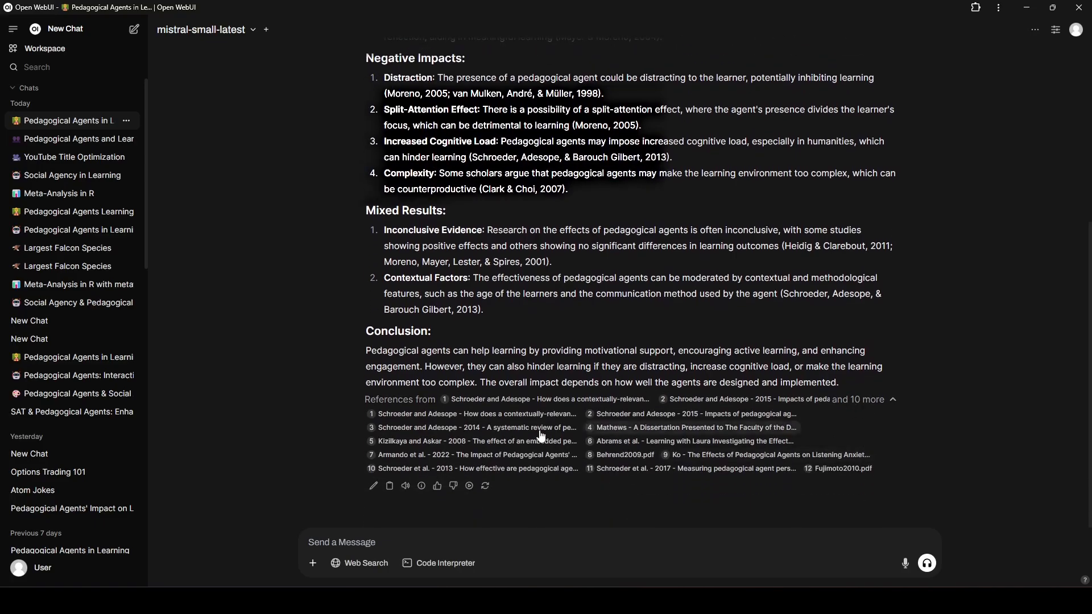
{"action": "left_click", "coordinate": [465, 430]}
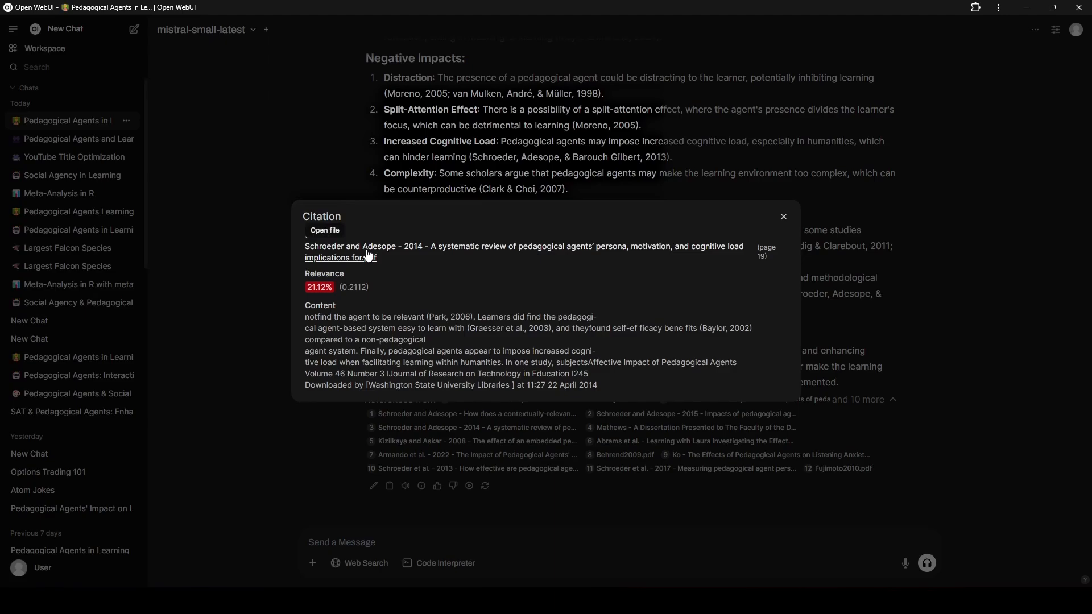
{"action": "left_click", "coordinate": [626, 159]}
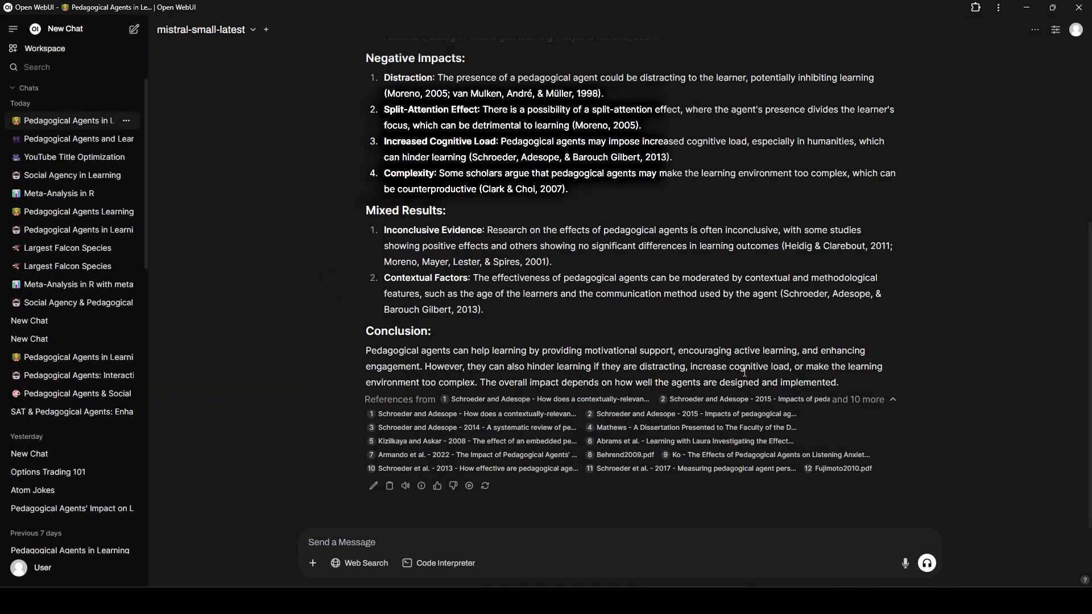
{"action": "scroll", "coordinate": [744, 372], "scroll_direction": "up", "scroll_amount": 5}
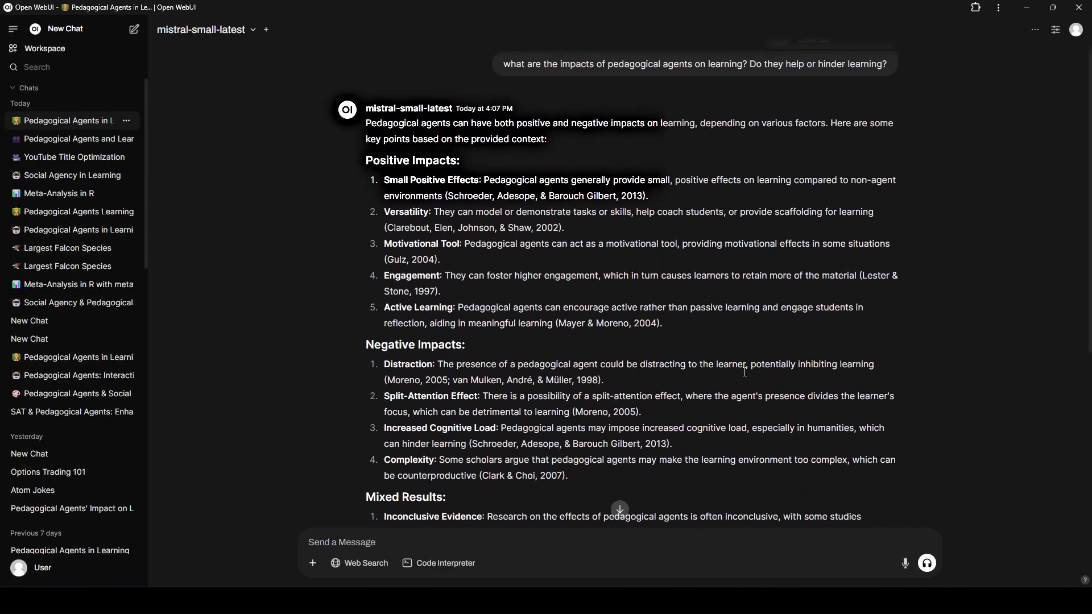